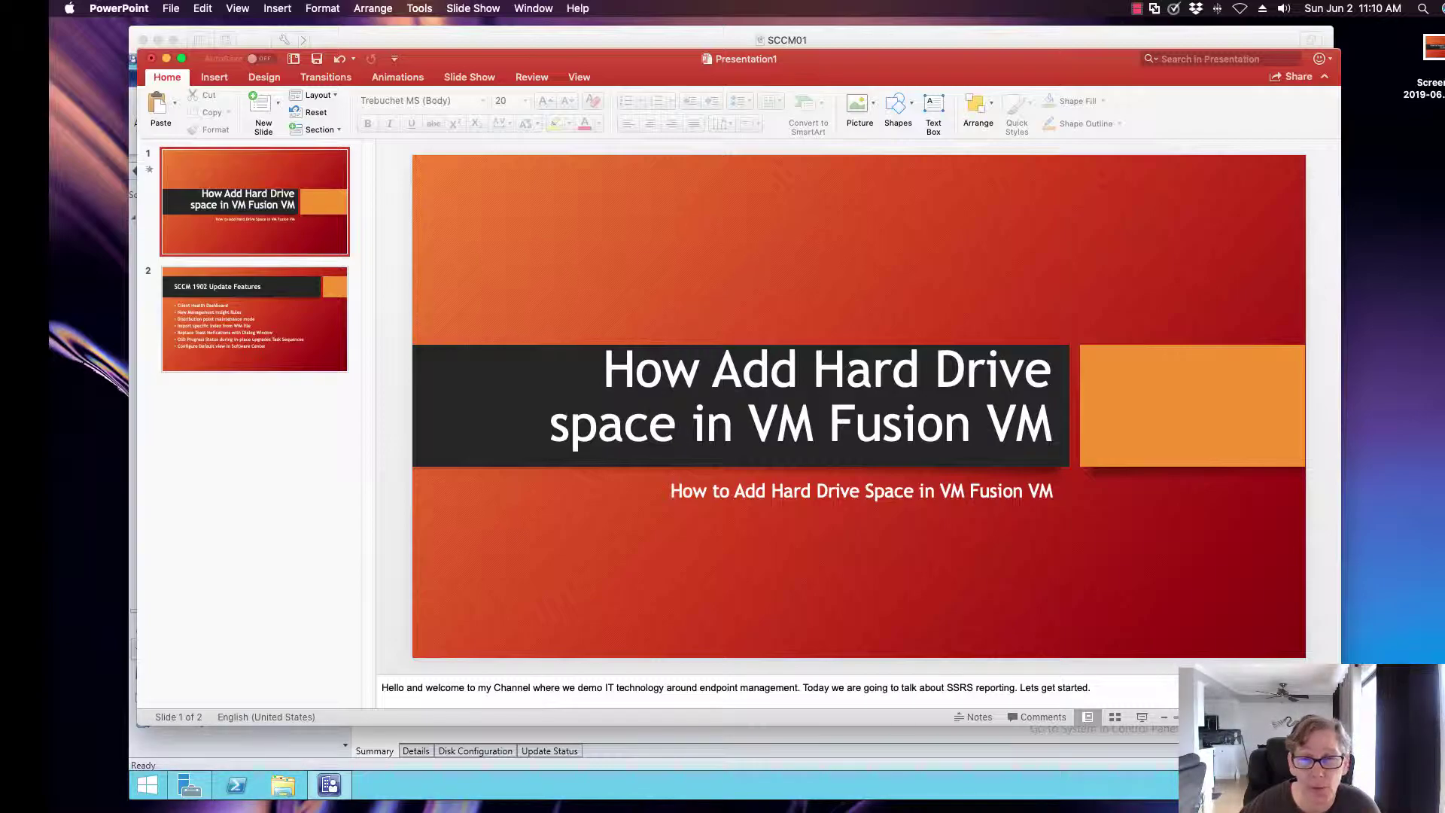
Minimize PowerPoint, exit the Configuration Manager console in SCCM01, and close Server Manager.
click(166, 58)
click(172, 80)
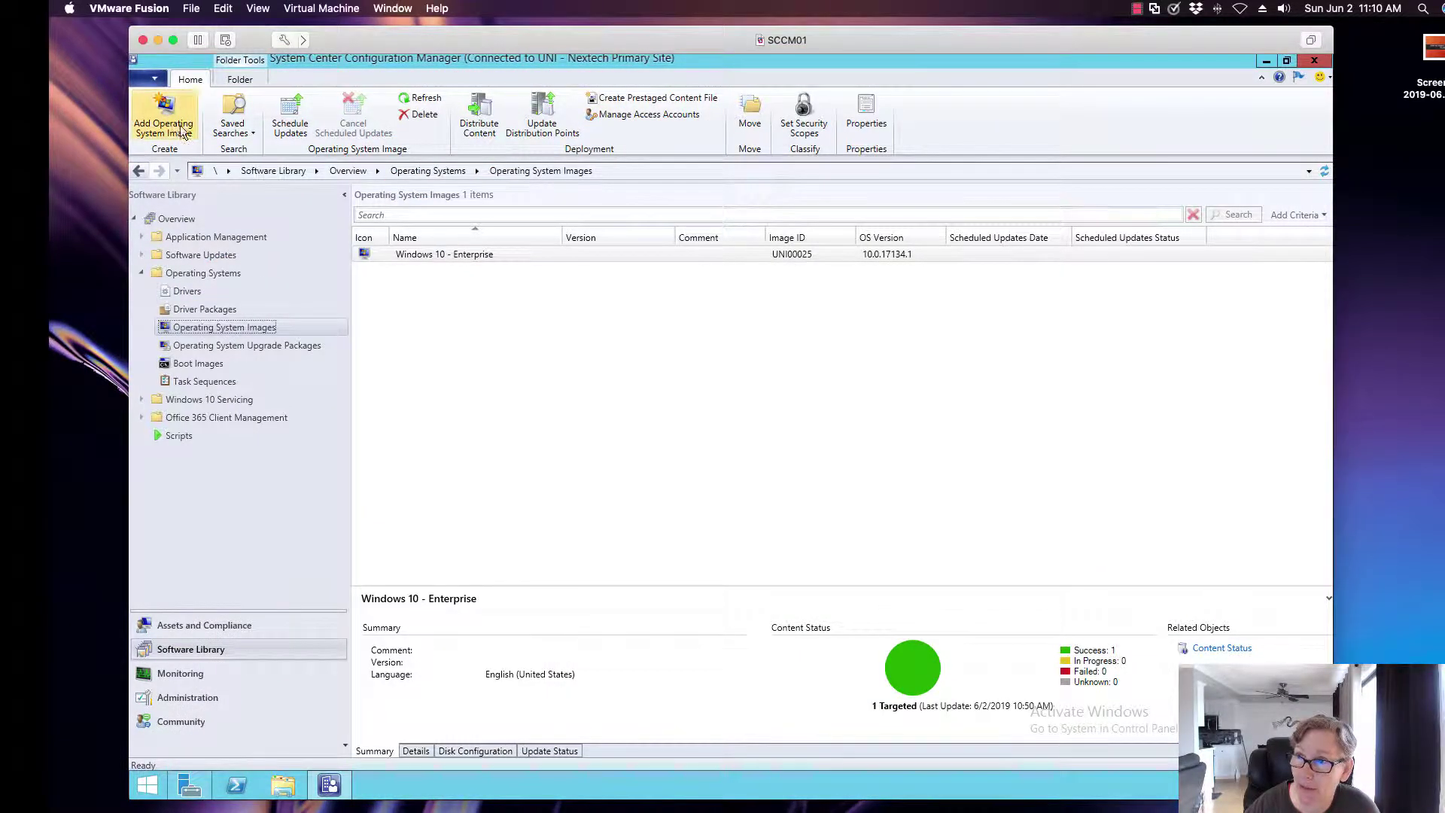
click(157, 78)
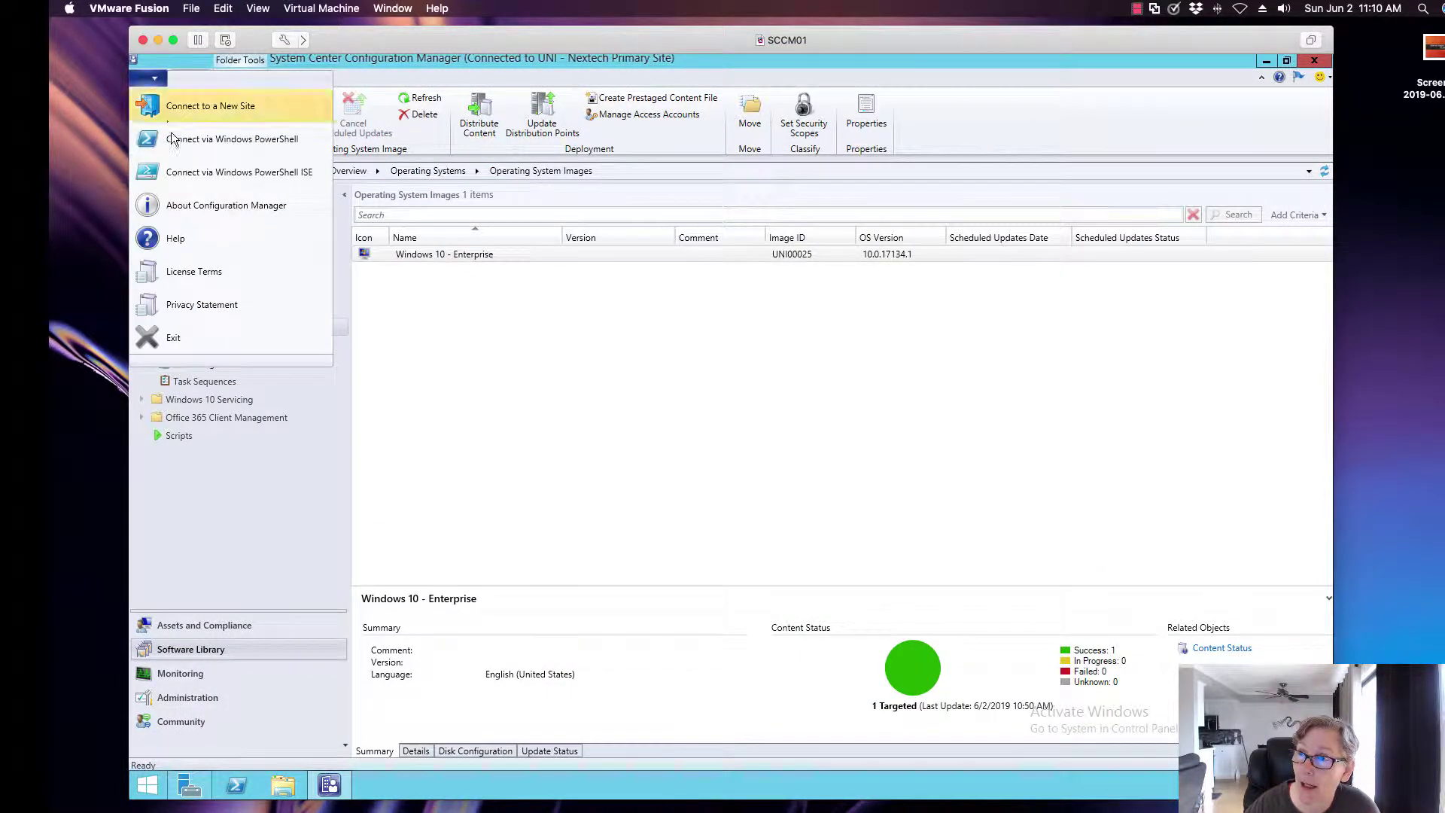
click(184, 347)
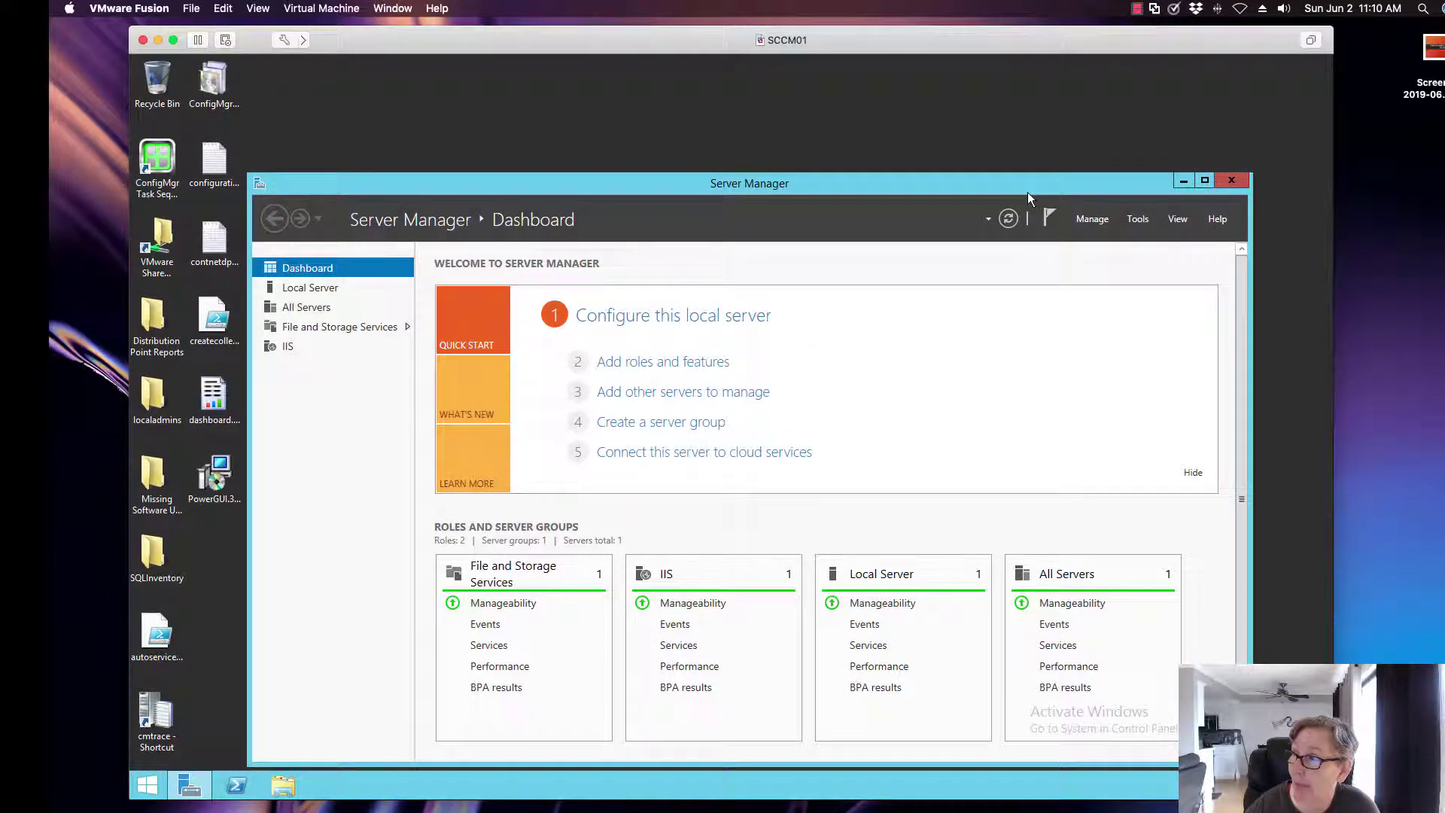
drag(1028, 192, 1027, 128)
click(1232, 116)
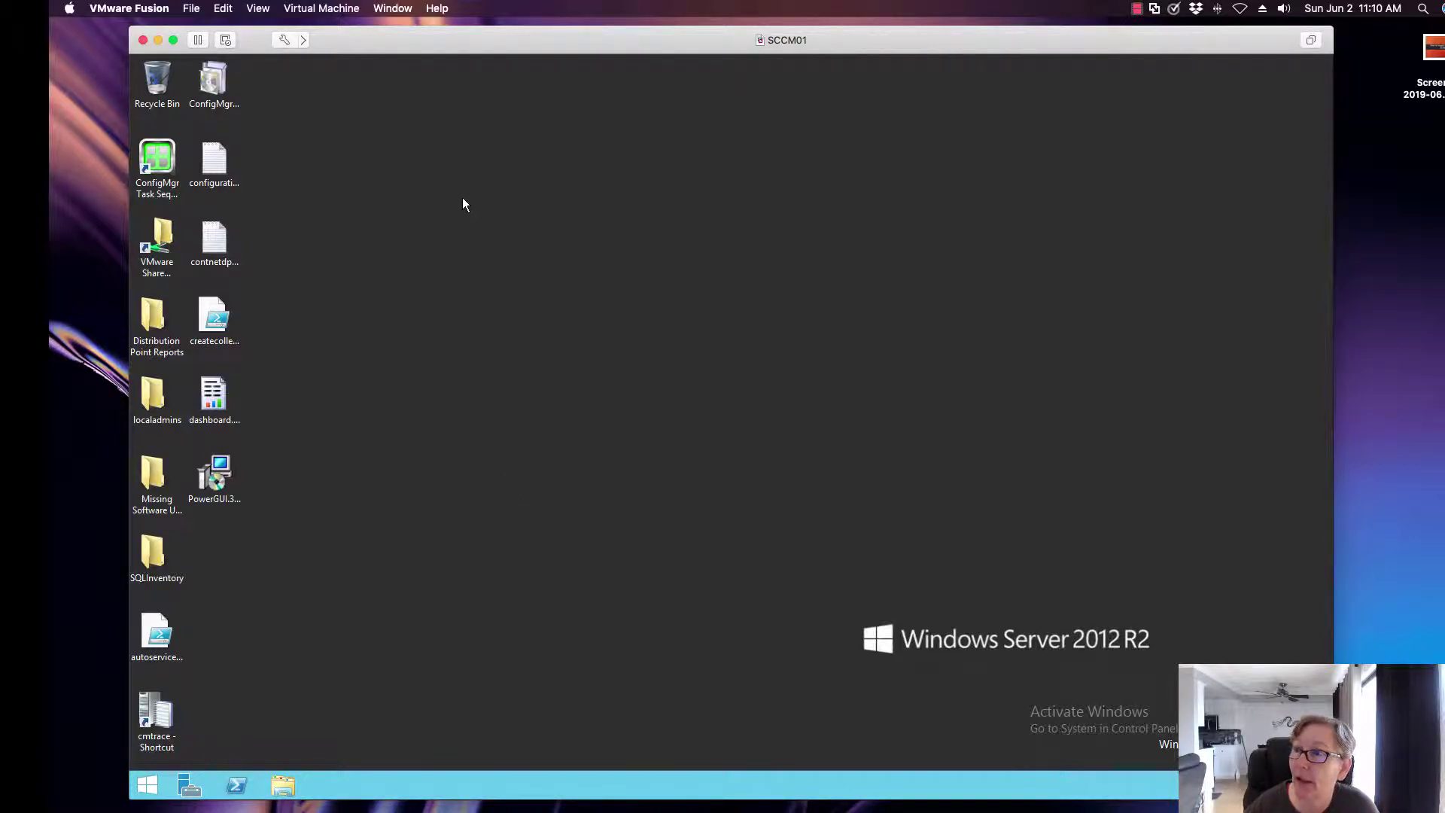
Check SCCM01's Hard Disk (80 GB), Hard Disk 2 and Hard Disk 3 (40 GB each), then open This PC.
click(283, 41)
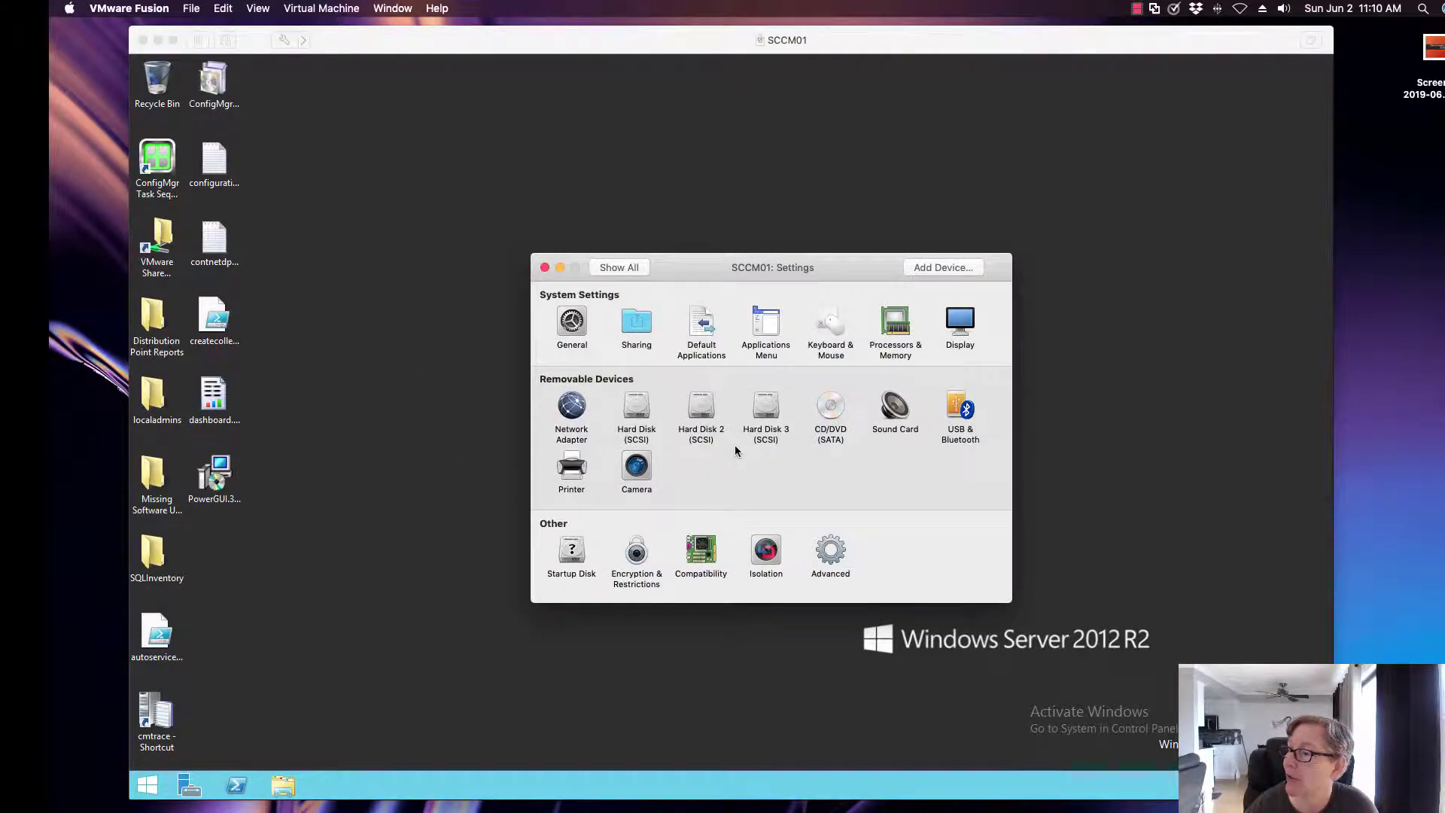
click(633, 426)
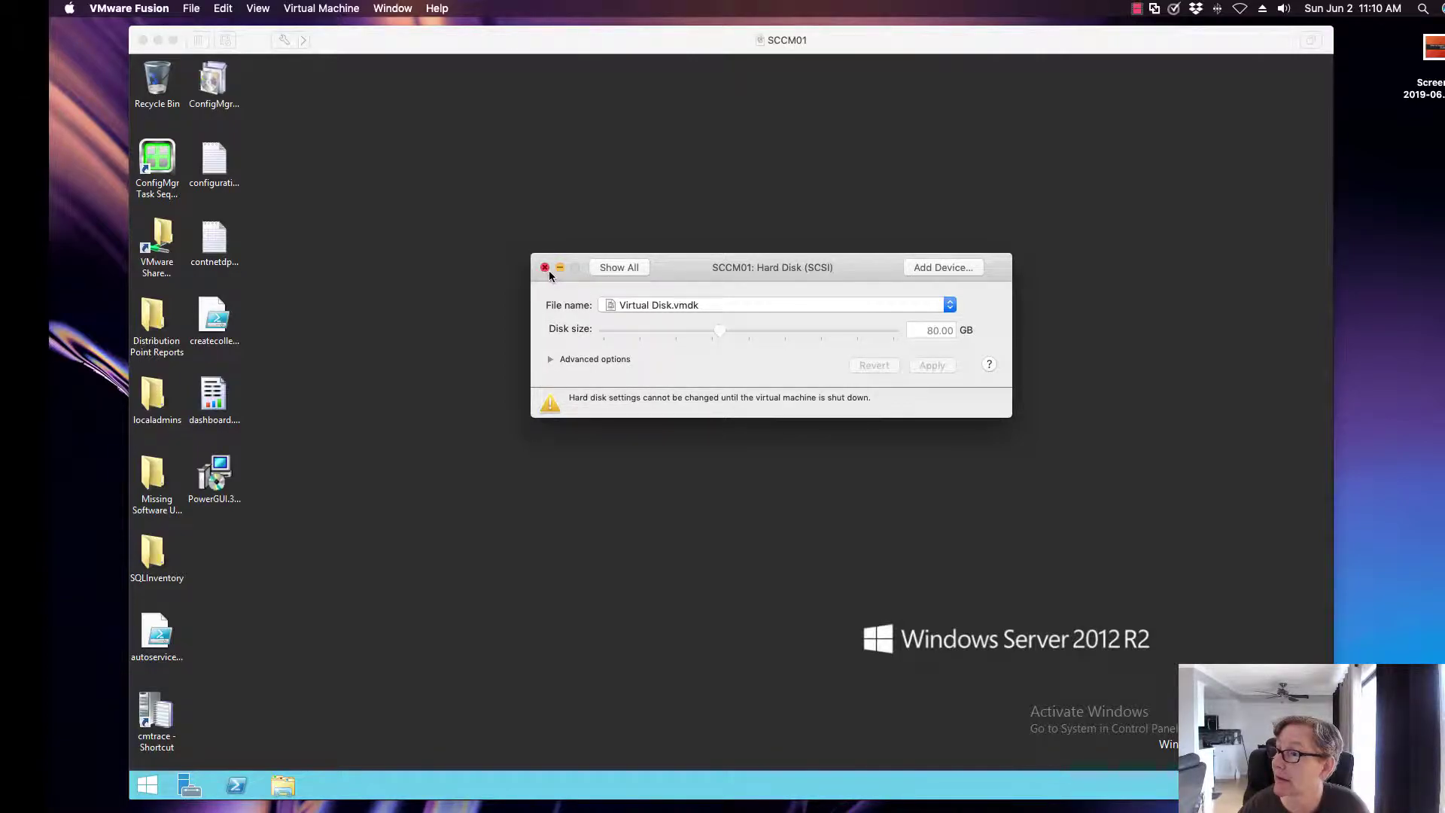
click(607, 270)
click(708, 408)
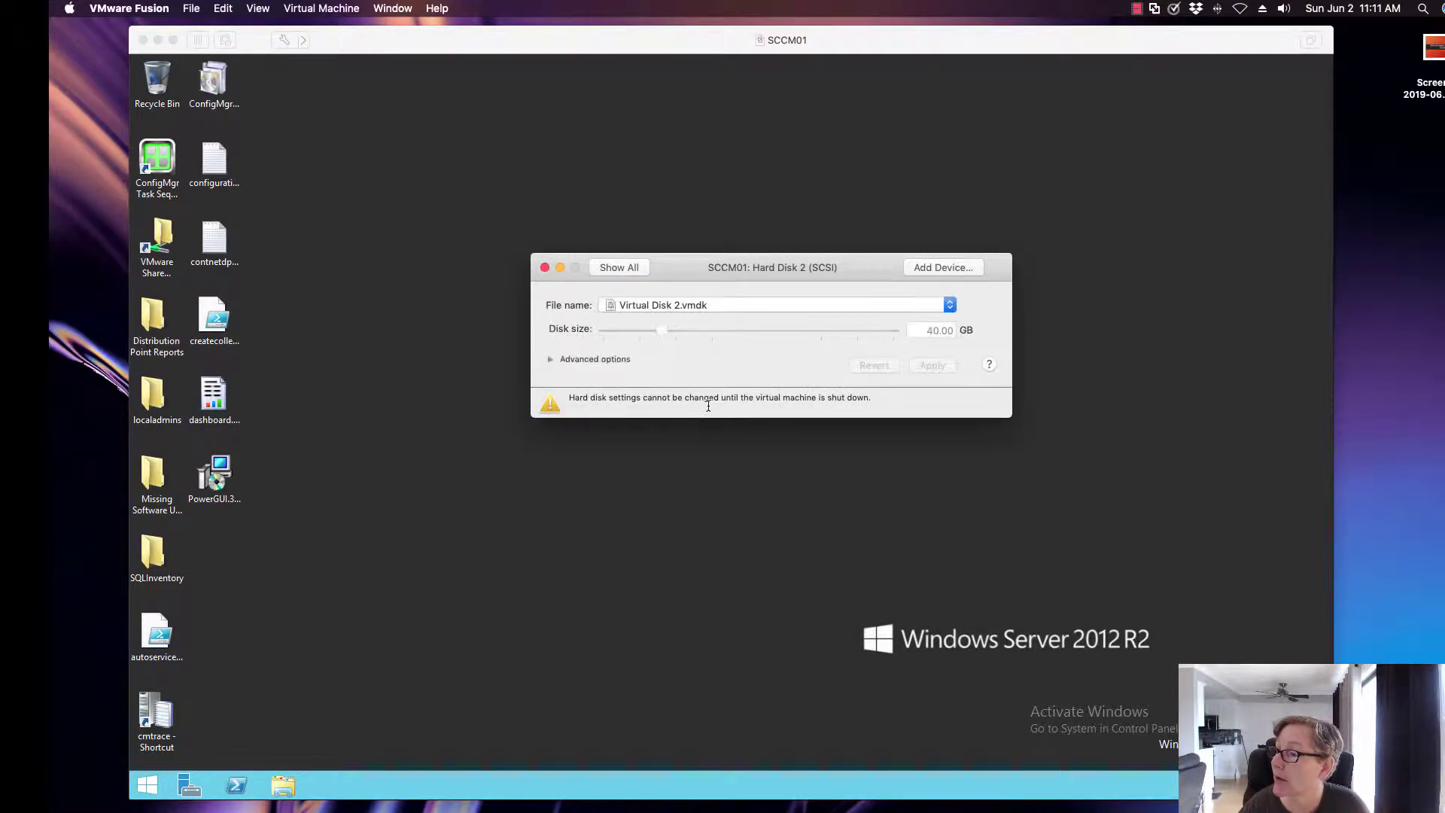
click(605, 268)
click(768, 410)
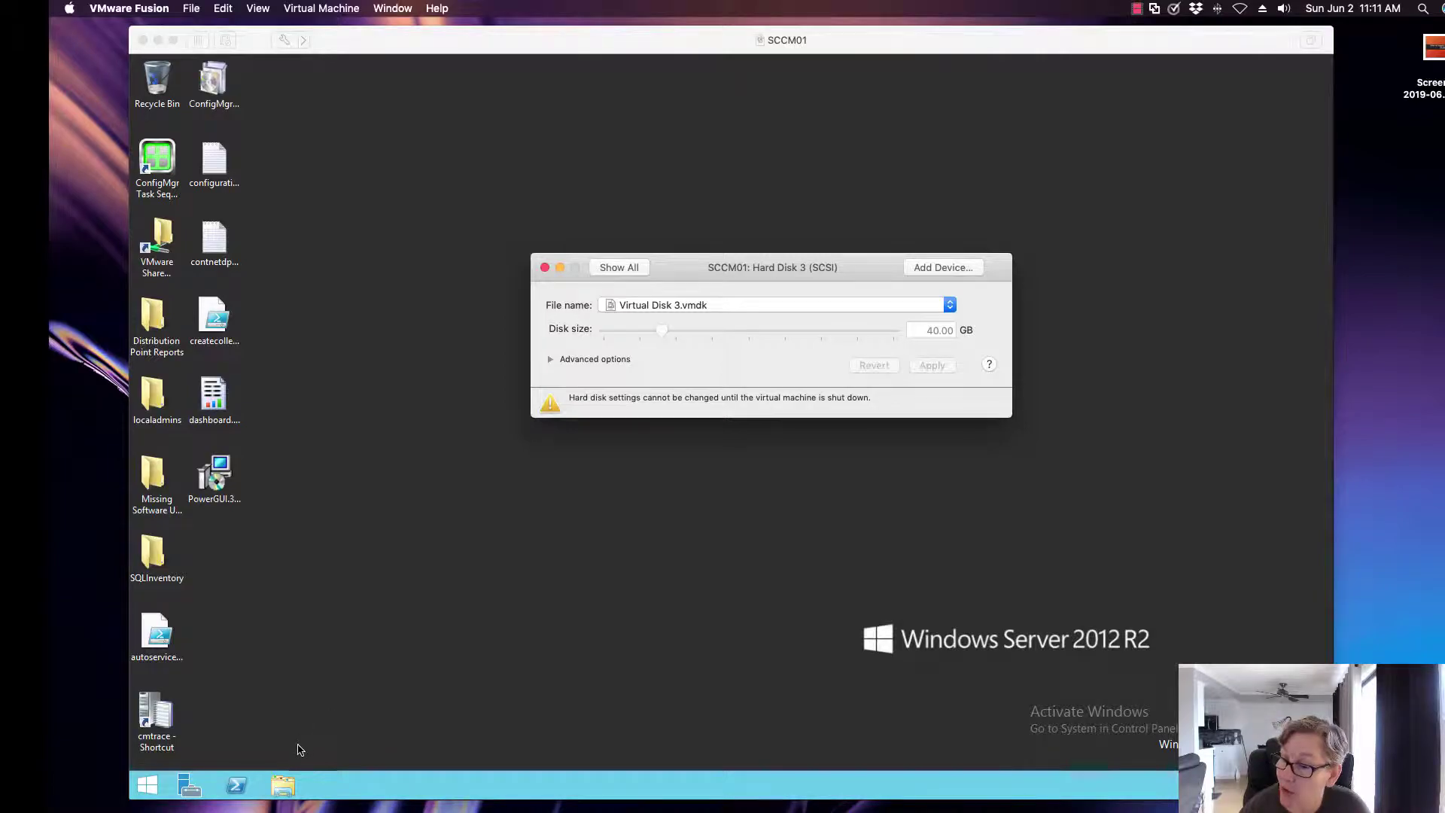
click(332, 746)
click(289, 782)
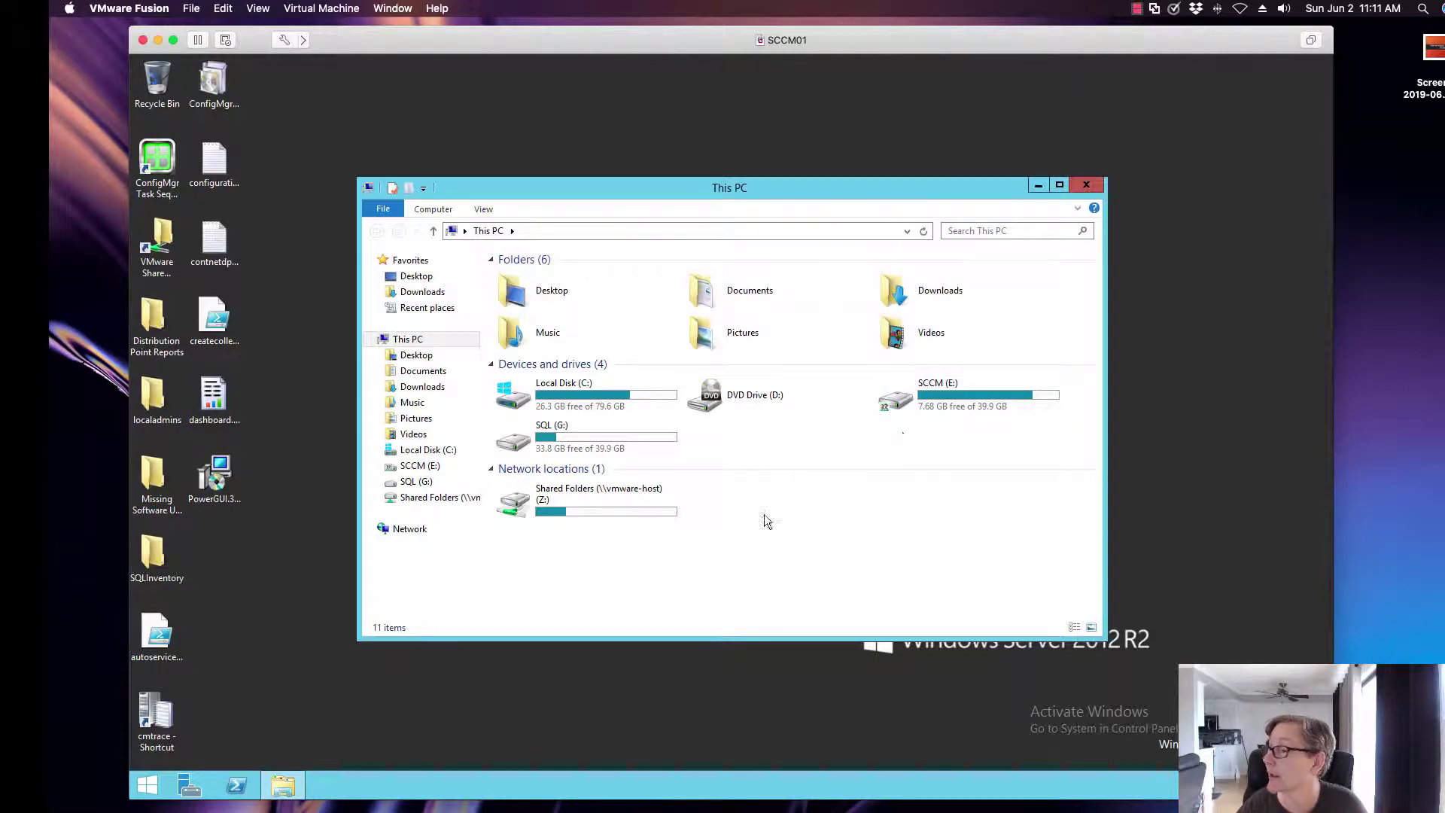
right_click(147, 785)
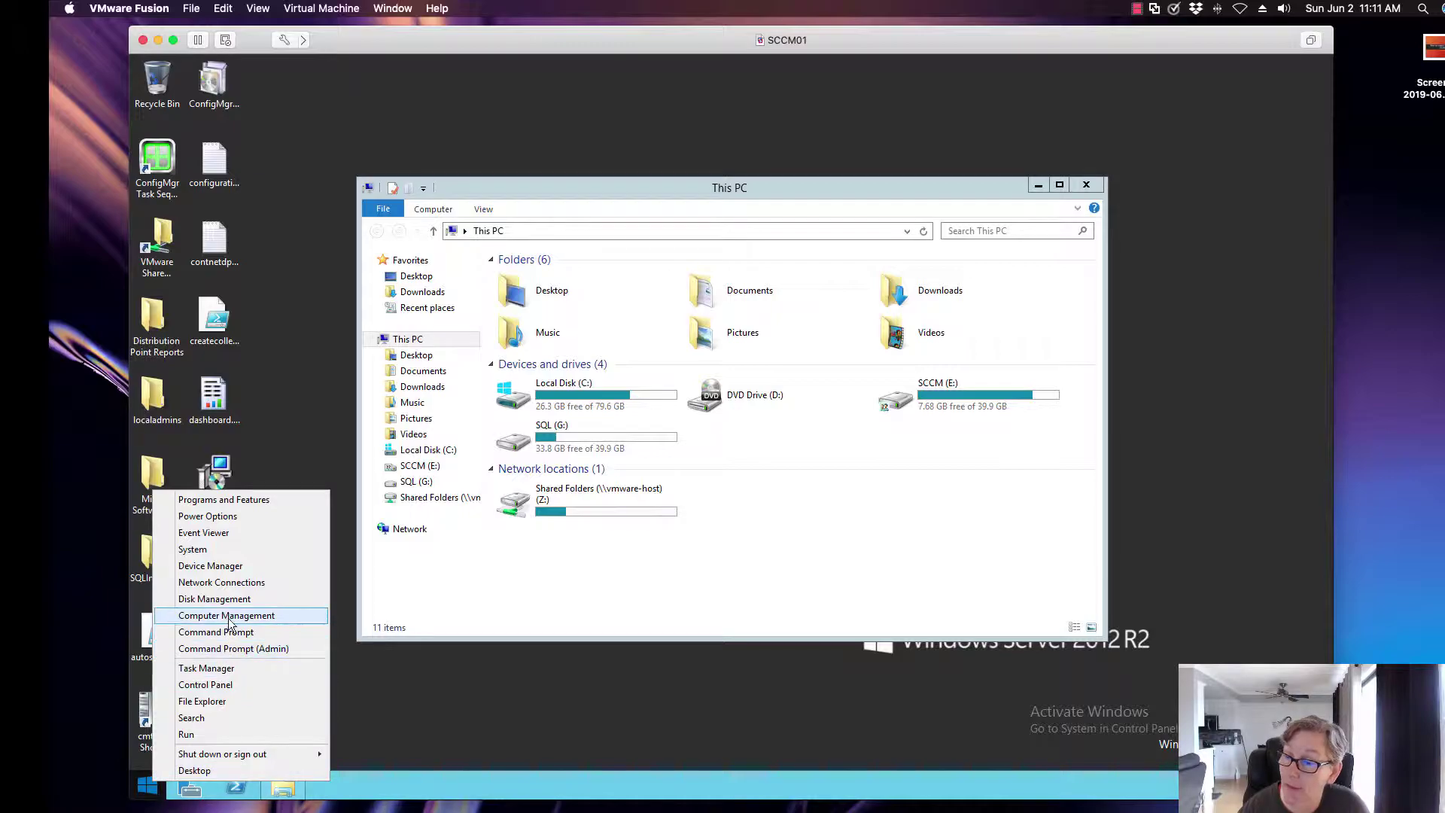
click(433, 623)
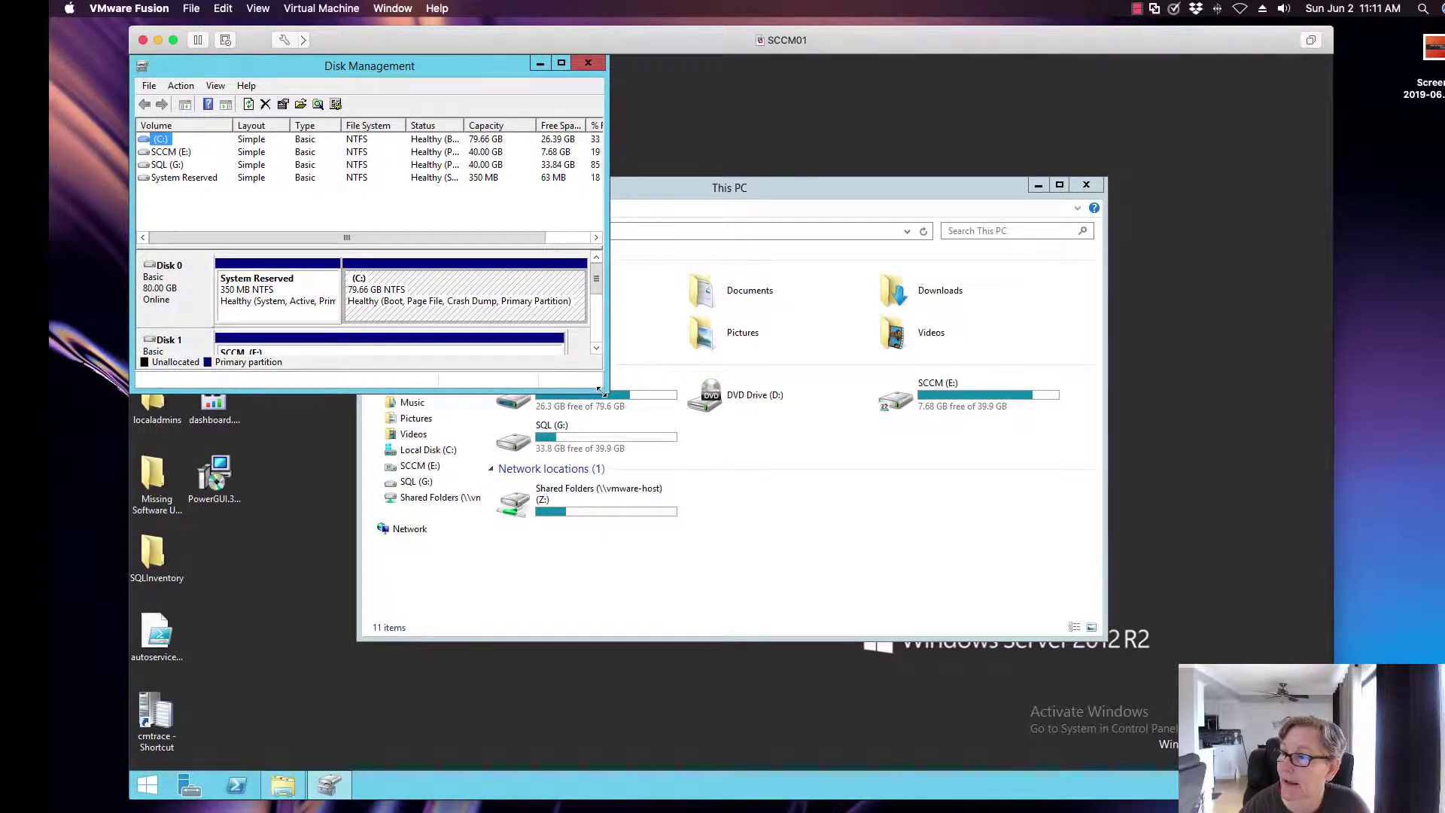
drag(603, 392, 918, 543)
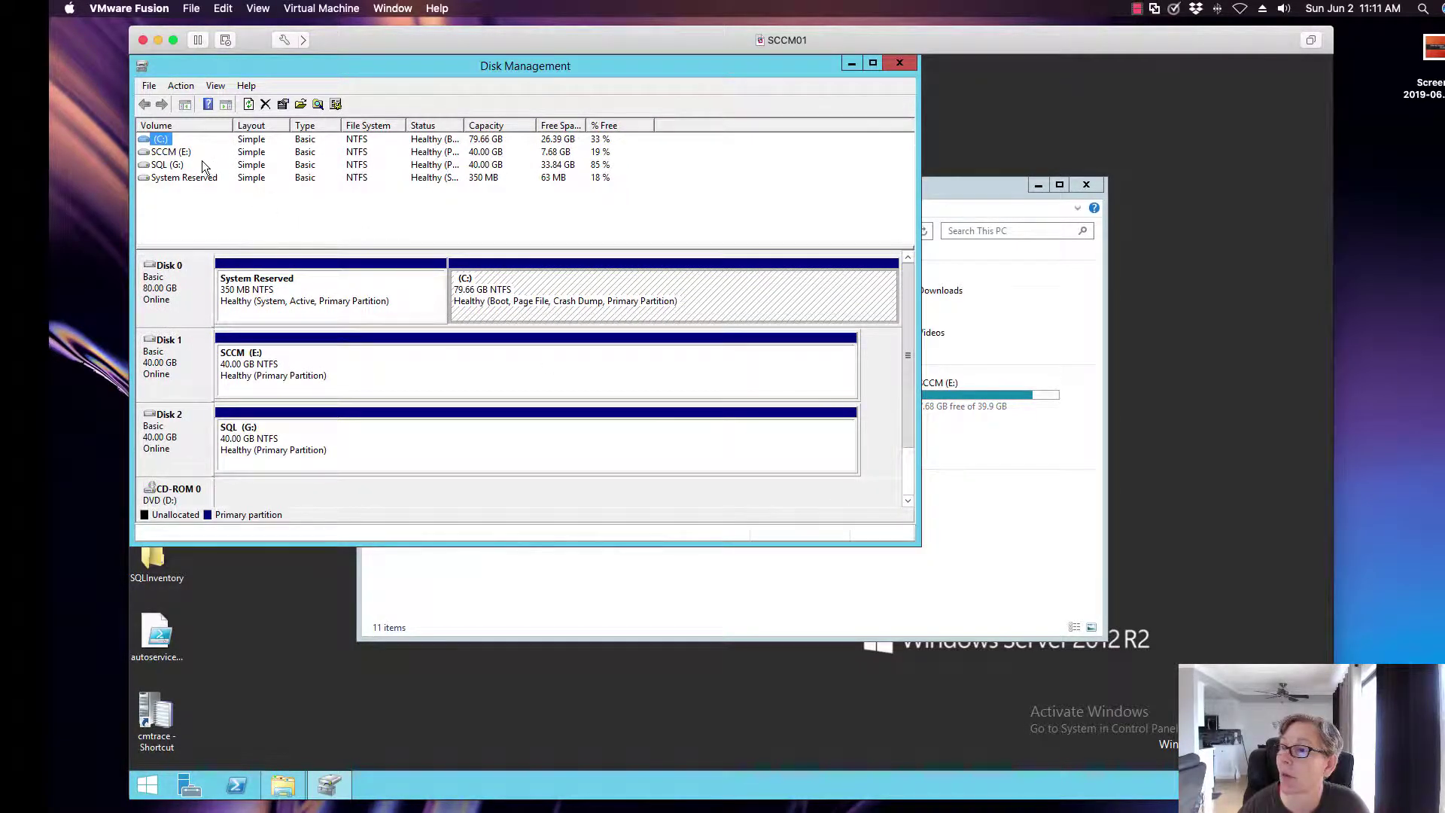
click(194, 153)
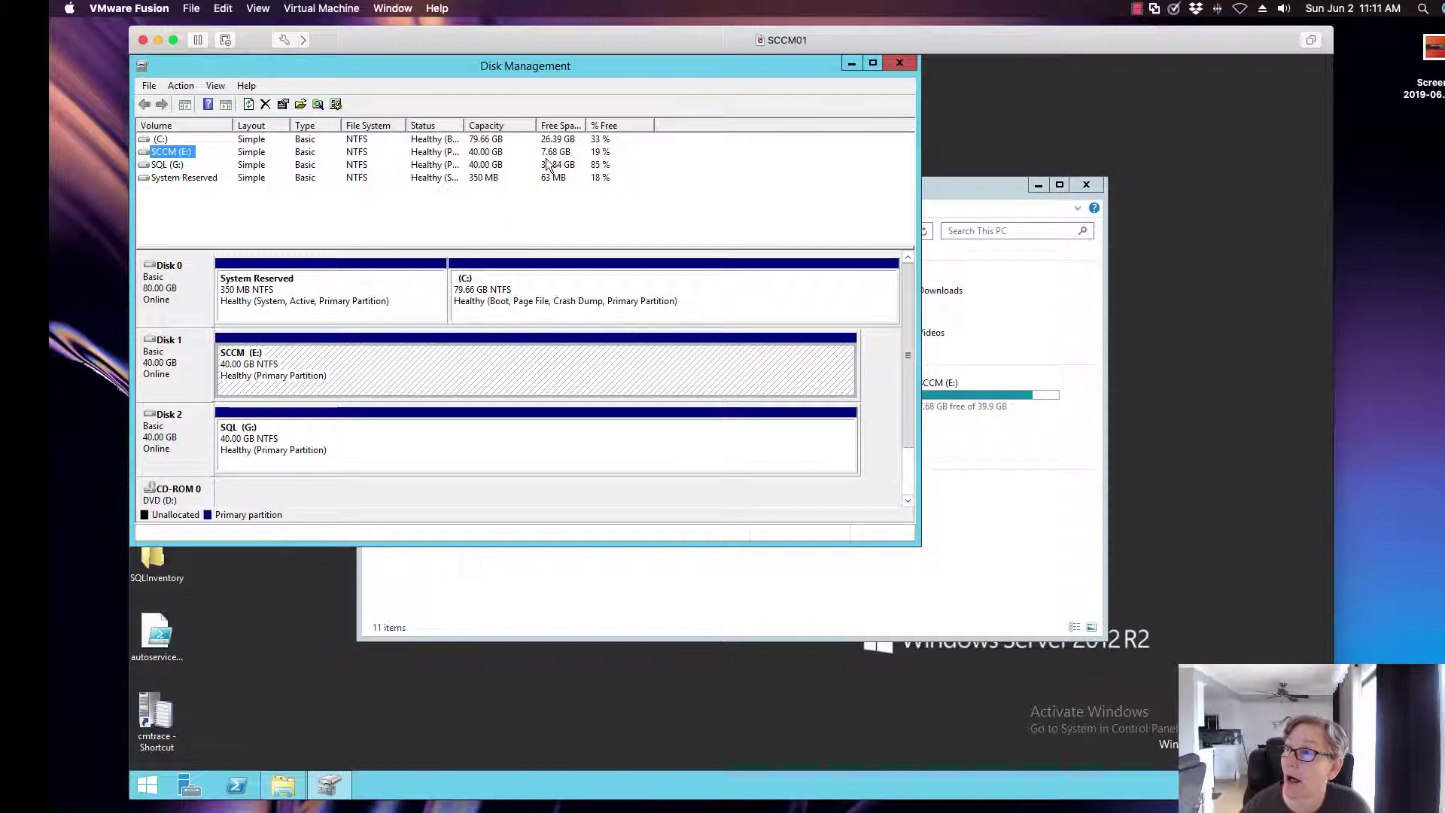
Close Disk Management and review Hard Disk 2, then Hard Disk 3 with its advanced options expanded.
click(889, 63)
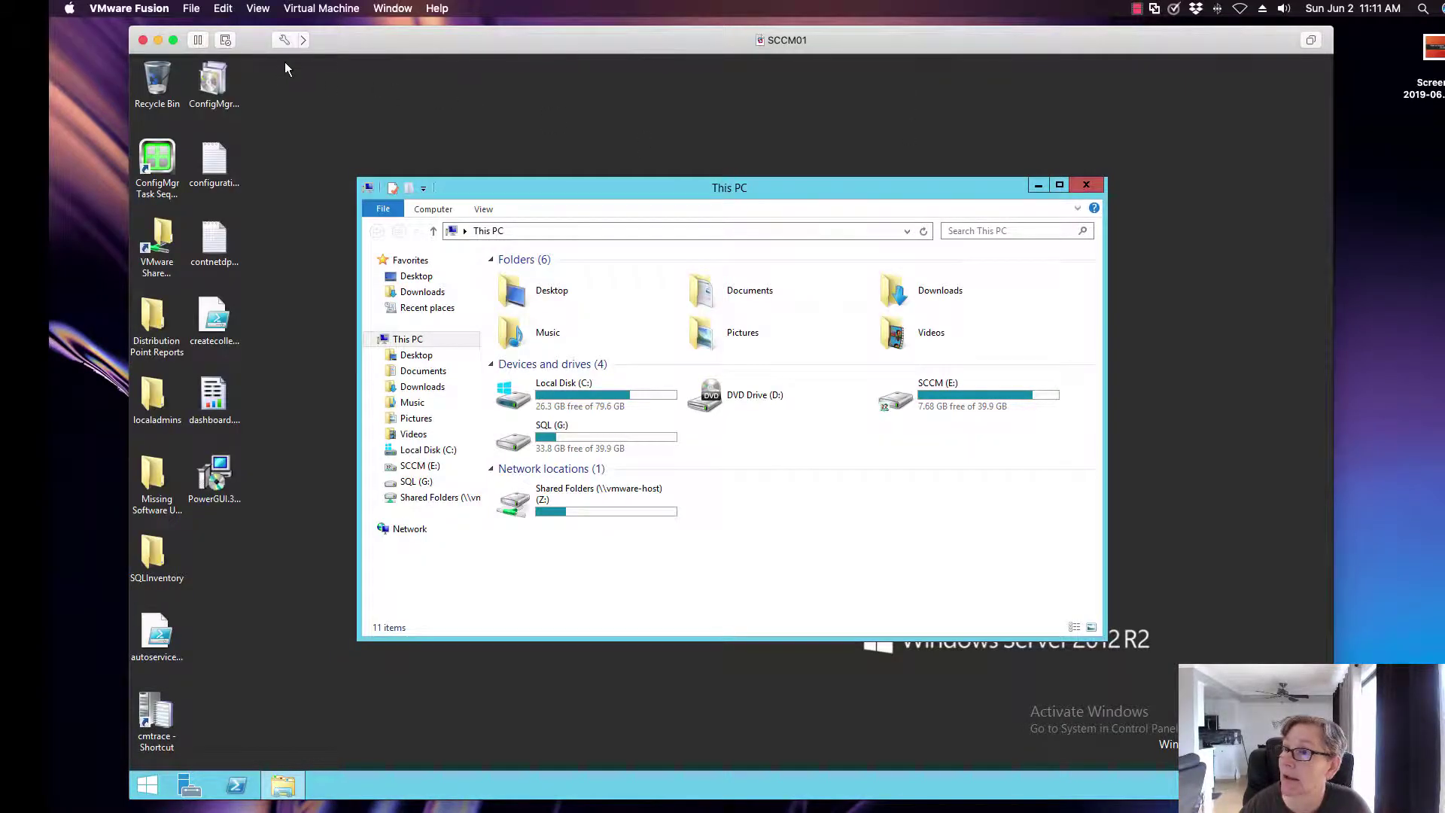
click(284, 40)
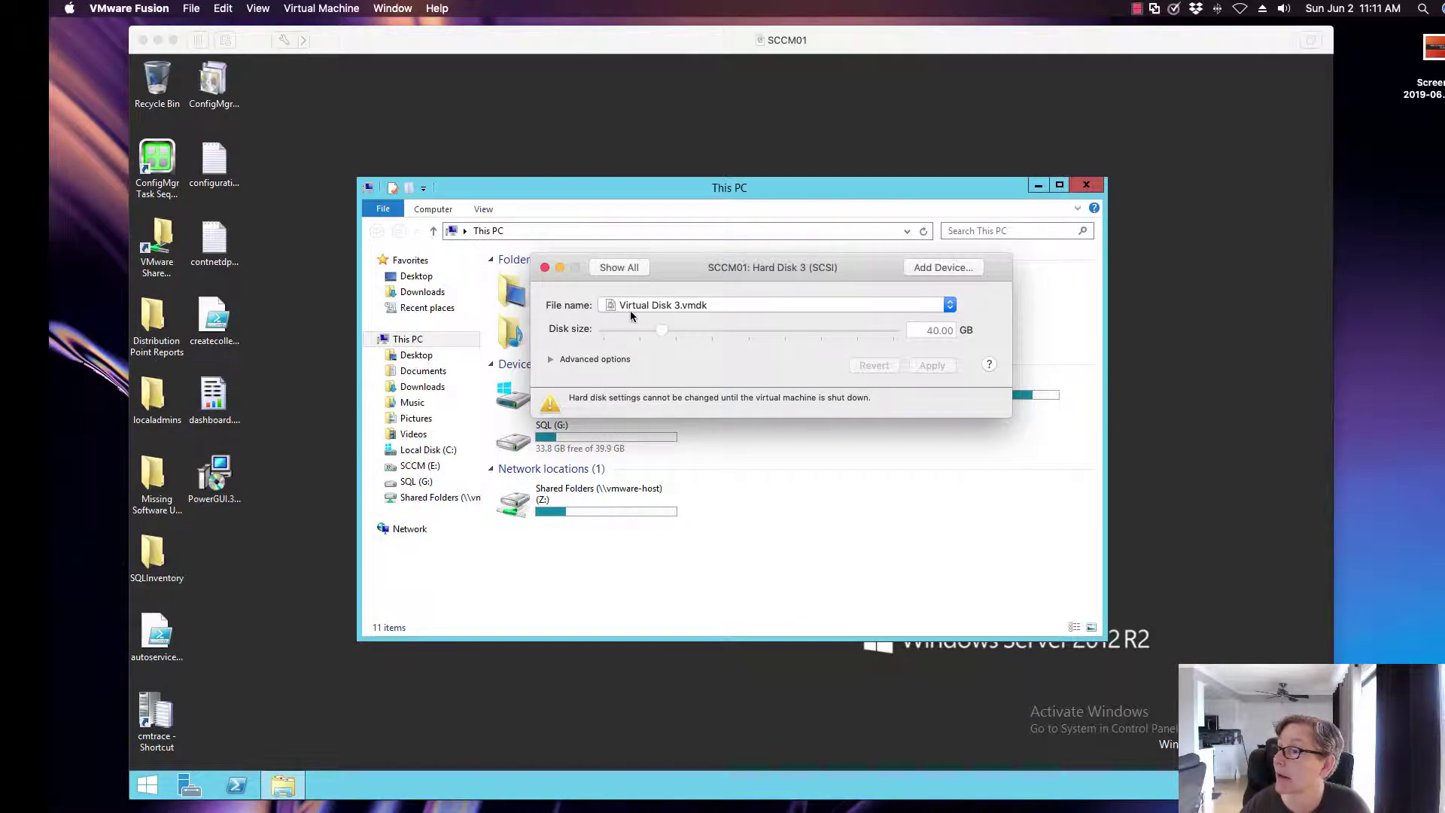
click(618, 267)
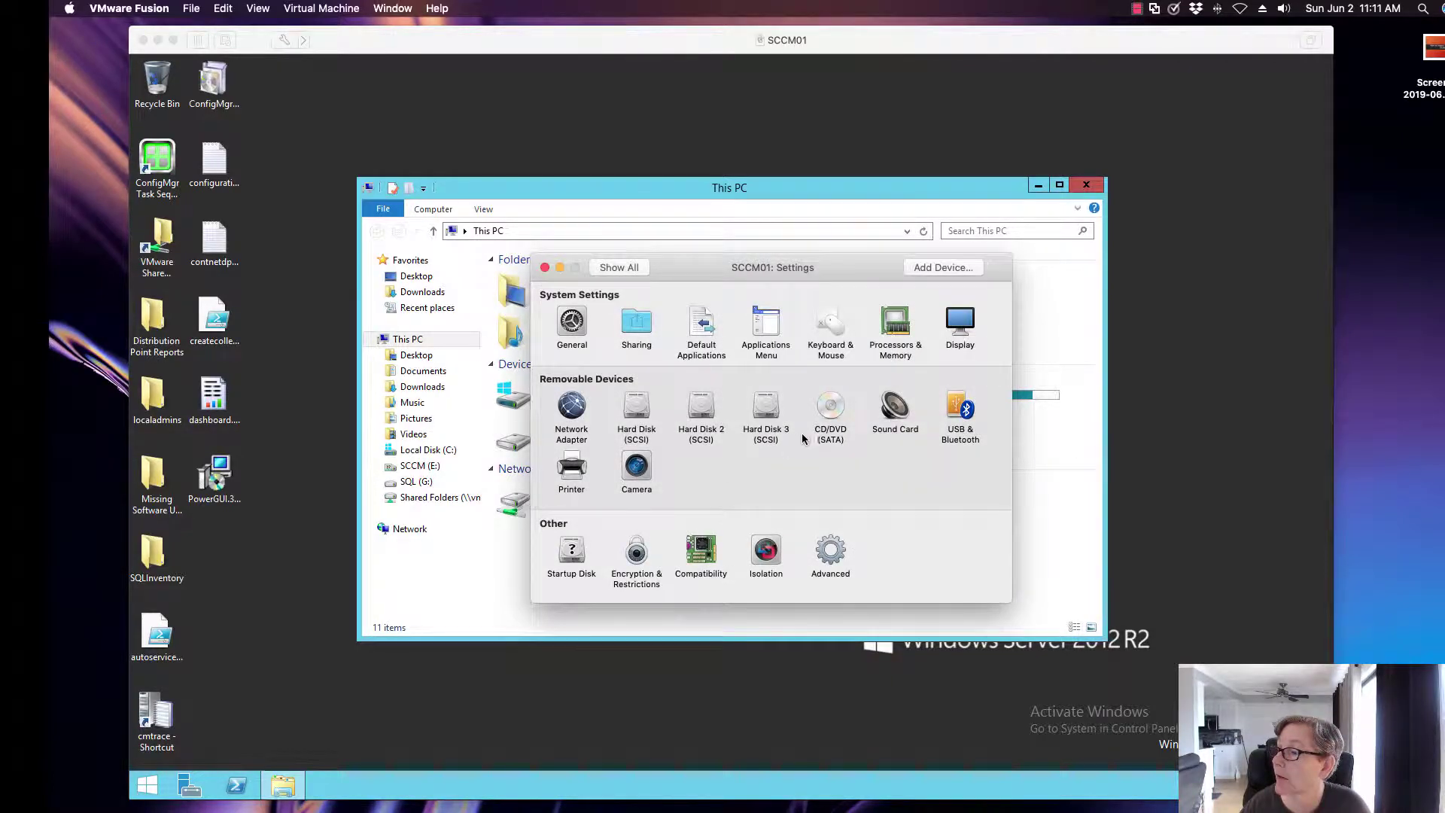
click(703, 421)
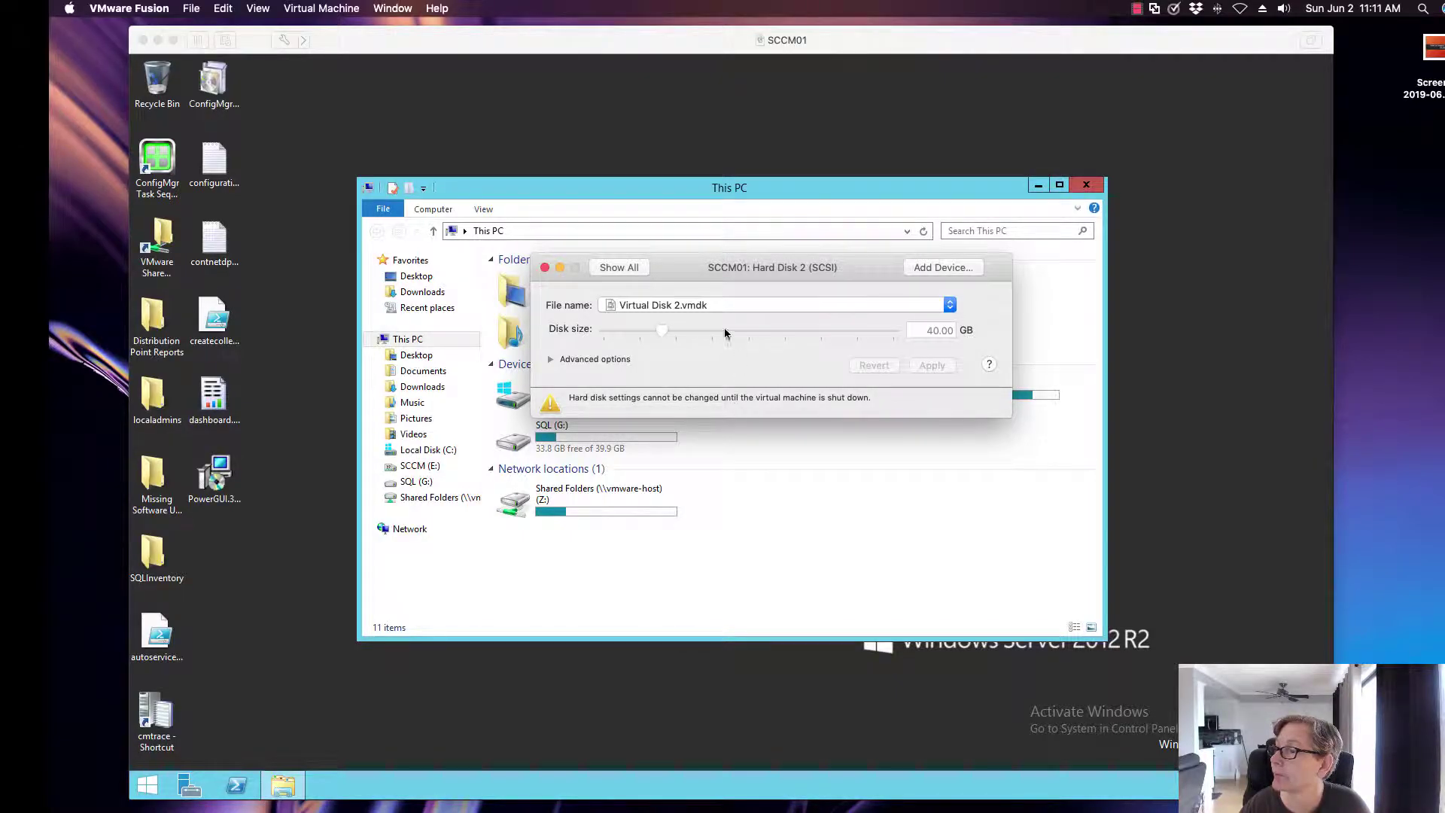
click(631, 268)
click(768, 406)
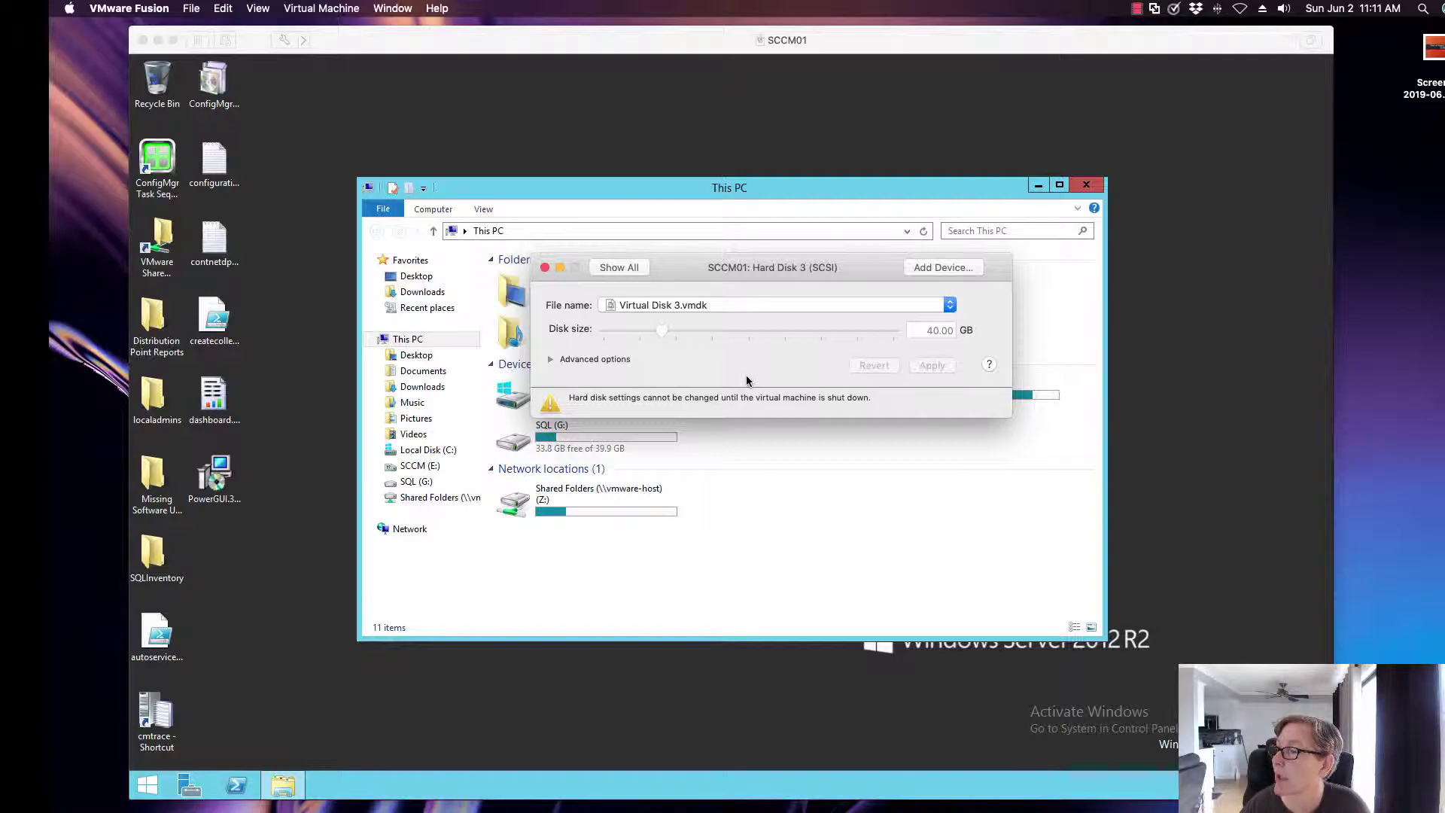
click(552, 359)
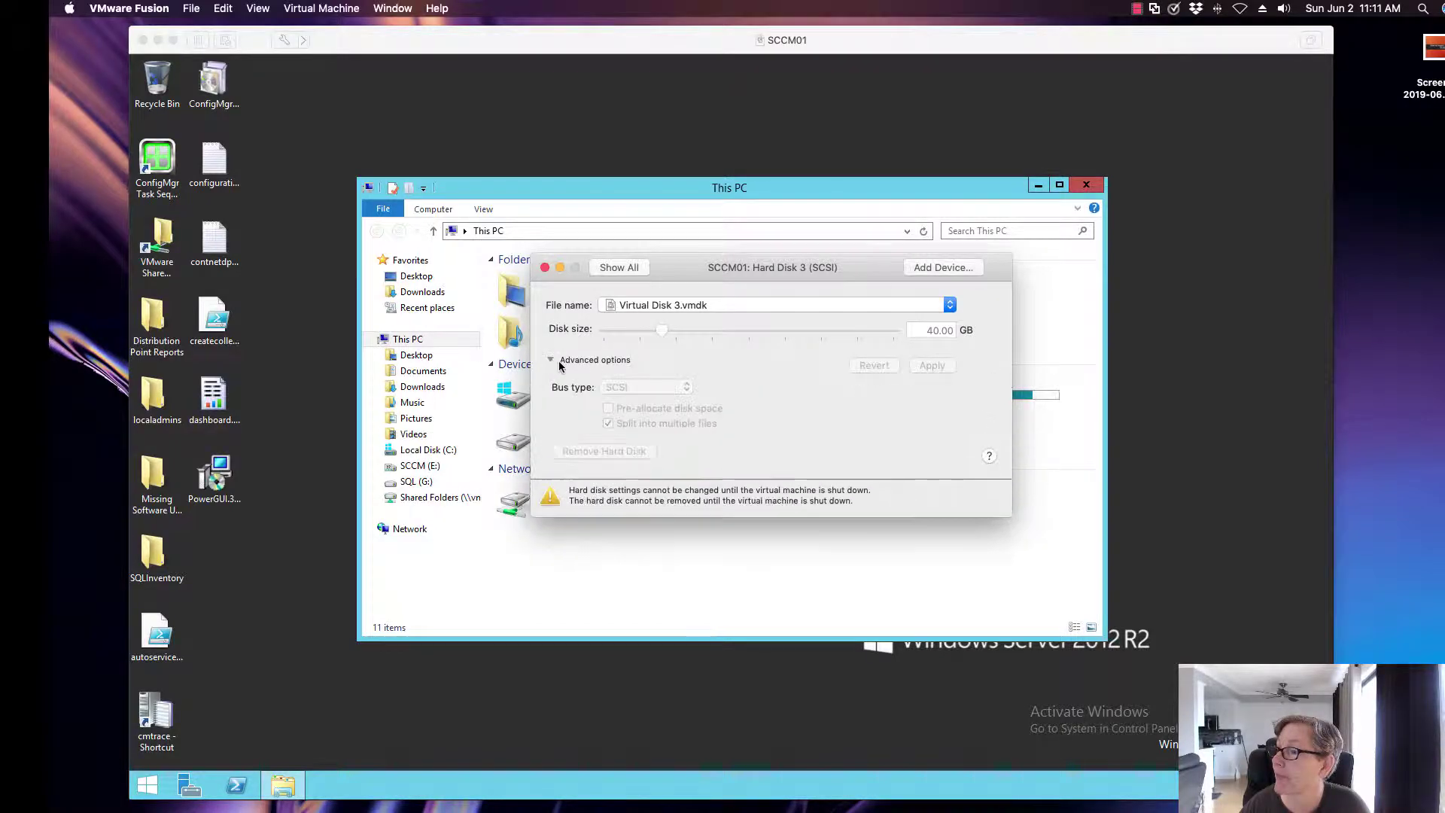
click(547, 269)
Close This PC and shut down Windows Server with Other (Planned) as the reason.
click(1086, 188)
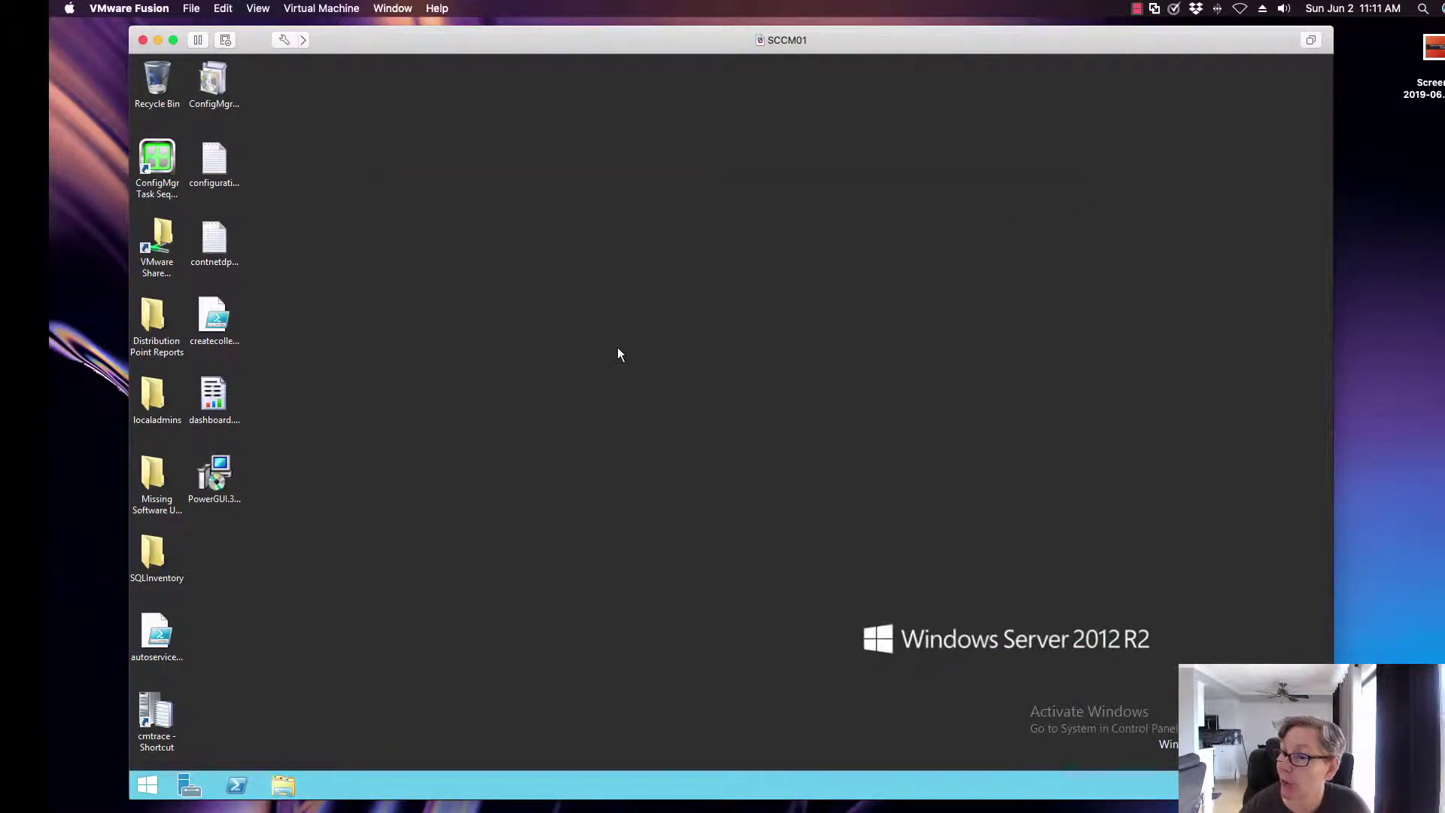
right_click(150, 782)
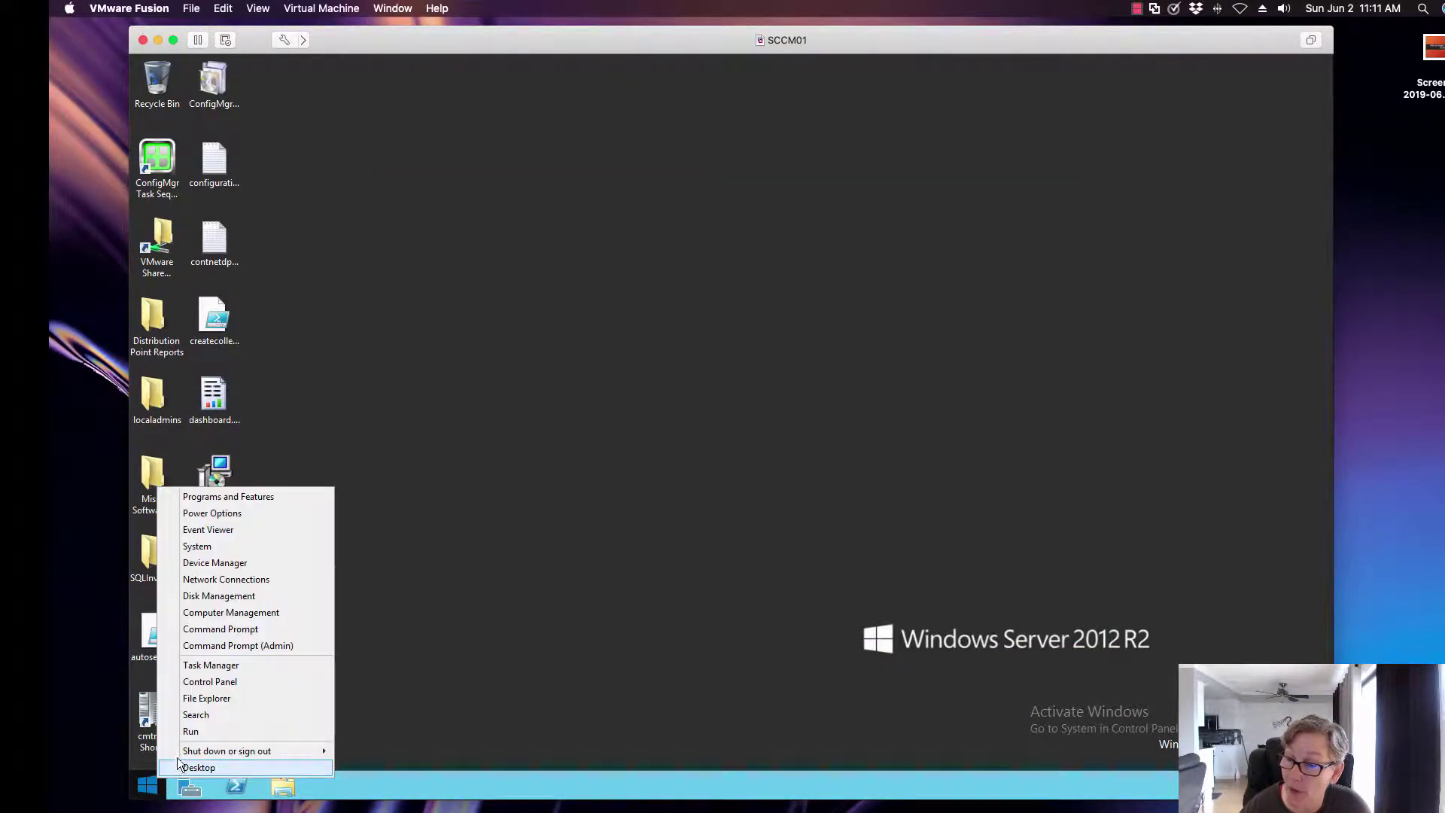
mouse_move(249, 751)
click(360, 766)
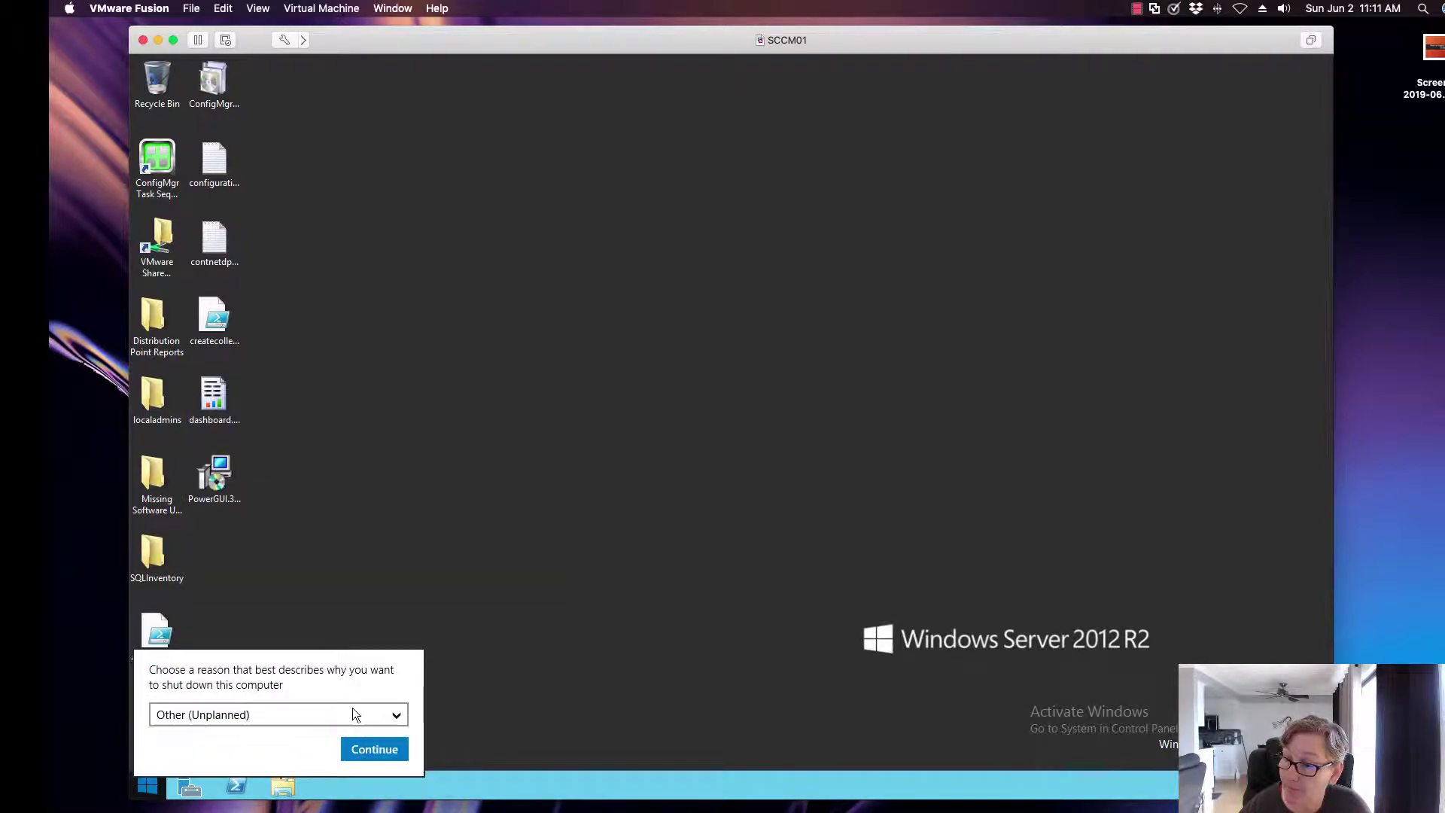
click(351, 712)
click(305, 566)
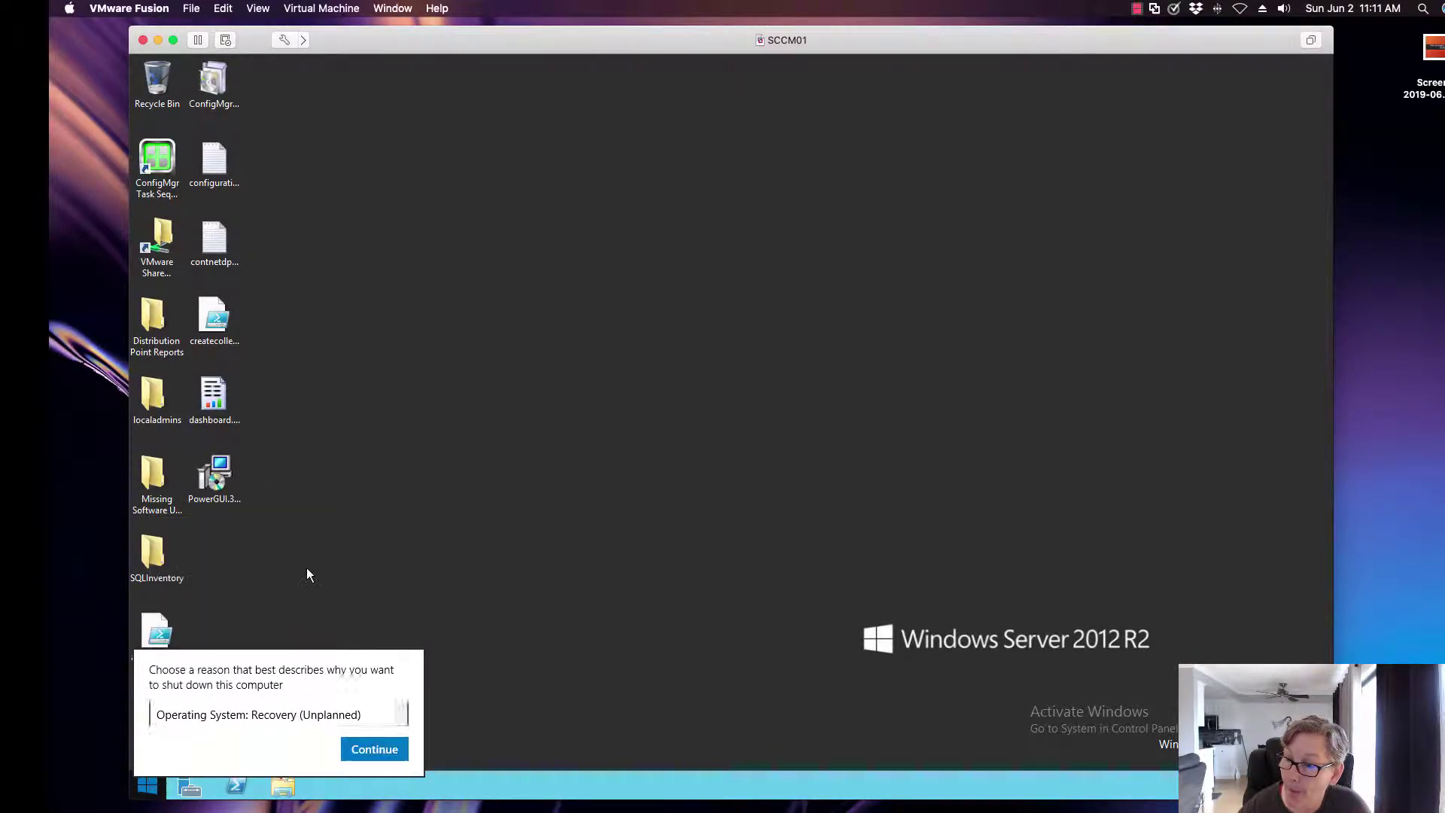
click(368, 756)
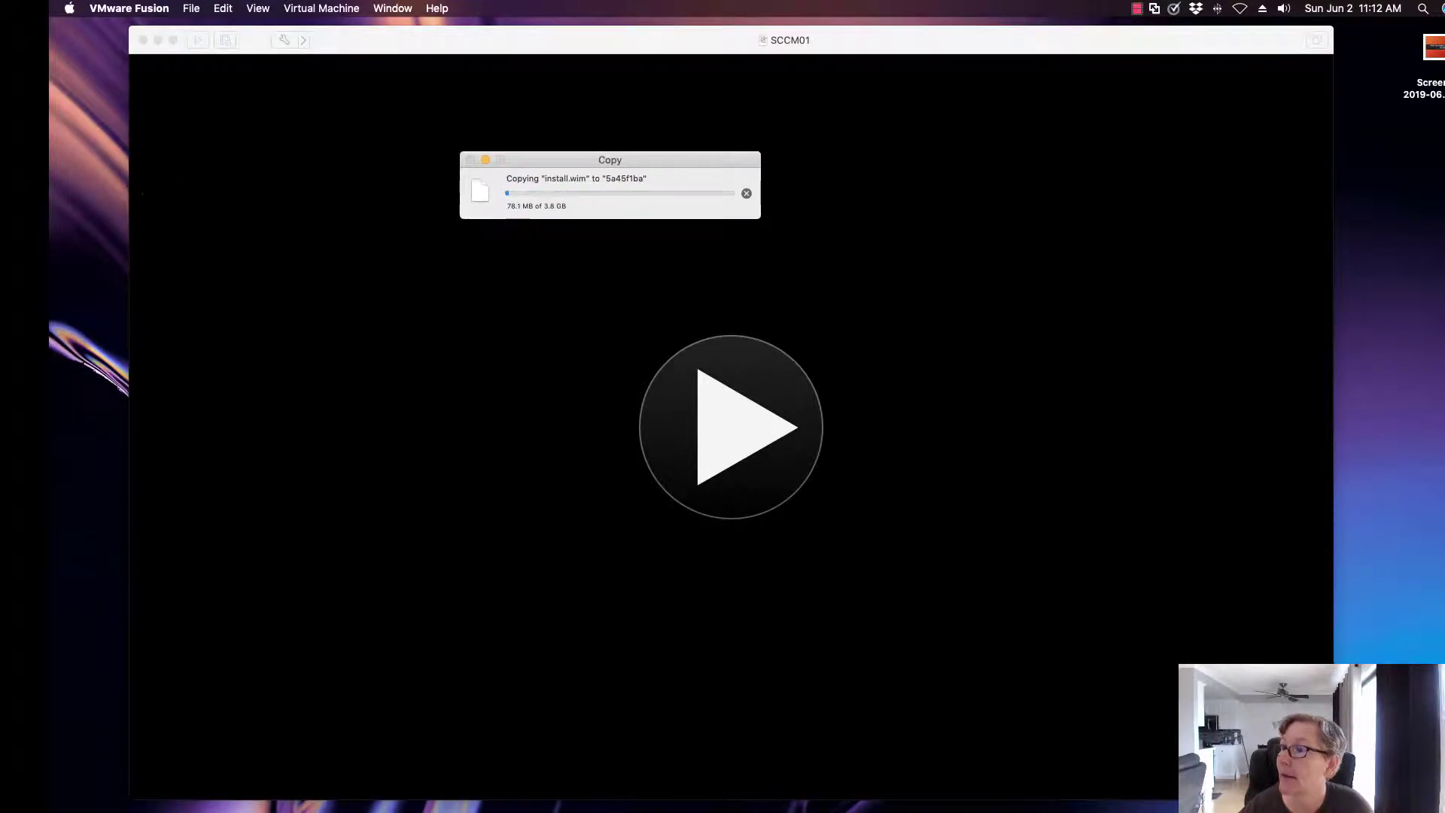
Cancel the Finder copy of install.wim.
click(745, 193)
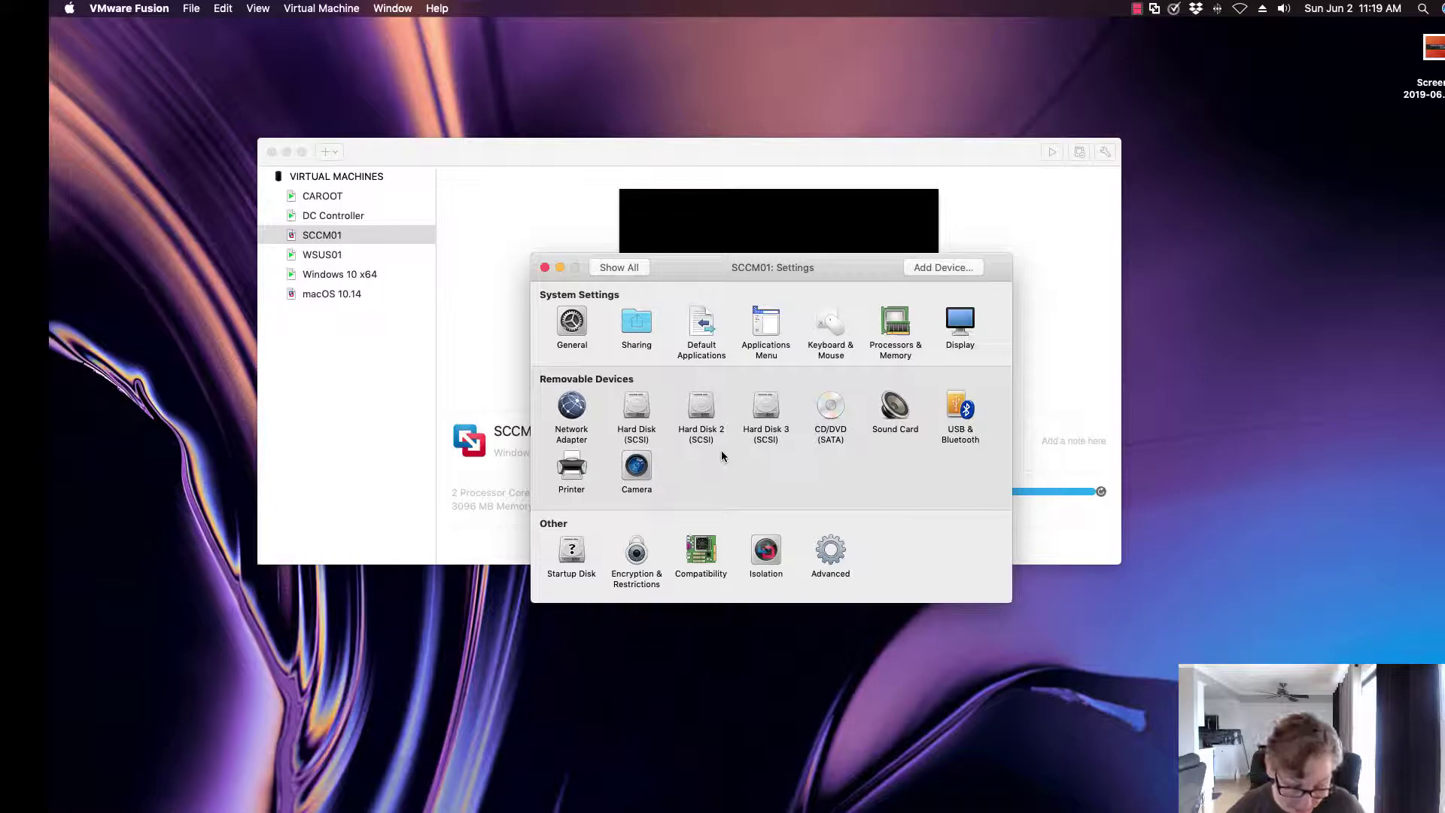
Set Hard Disk 2 (Virtual Disk 2.vmdk) to 60.00 GB and apply the expansion.
click(709, 414)
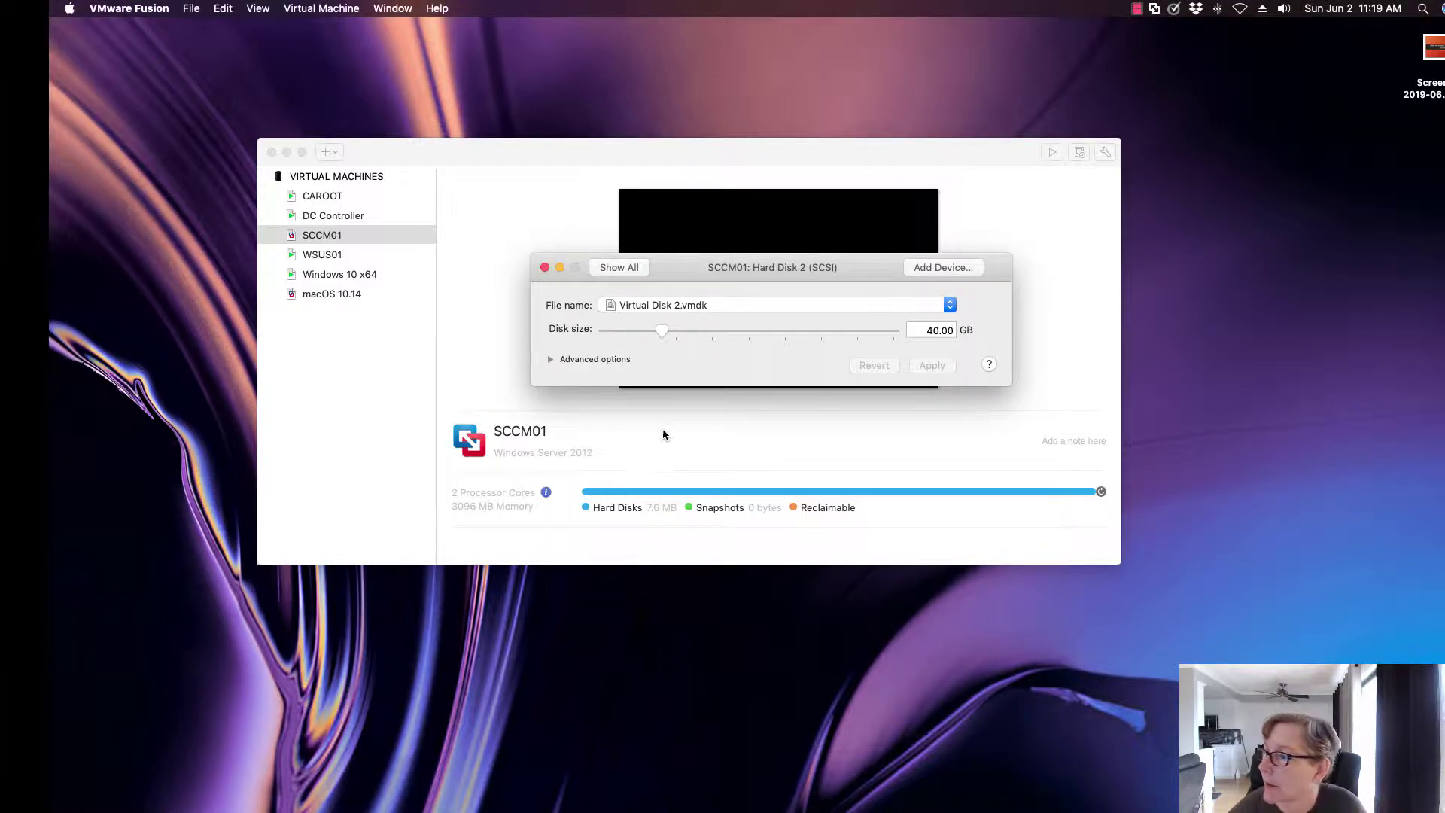
drag(666, 329, 682, 331)
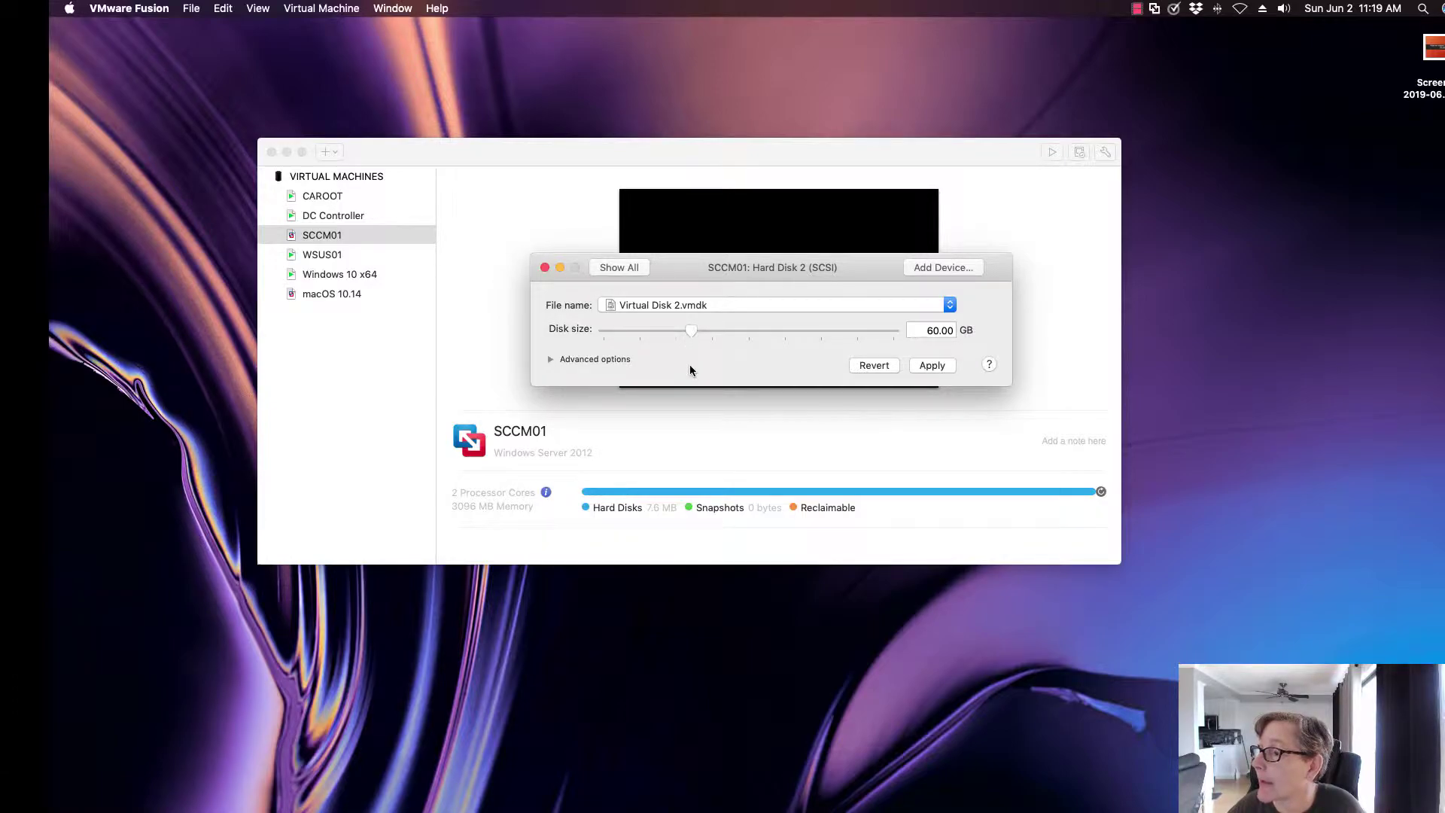
click(933, 365)
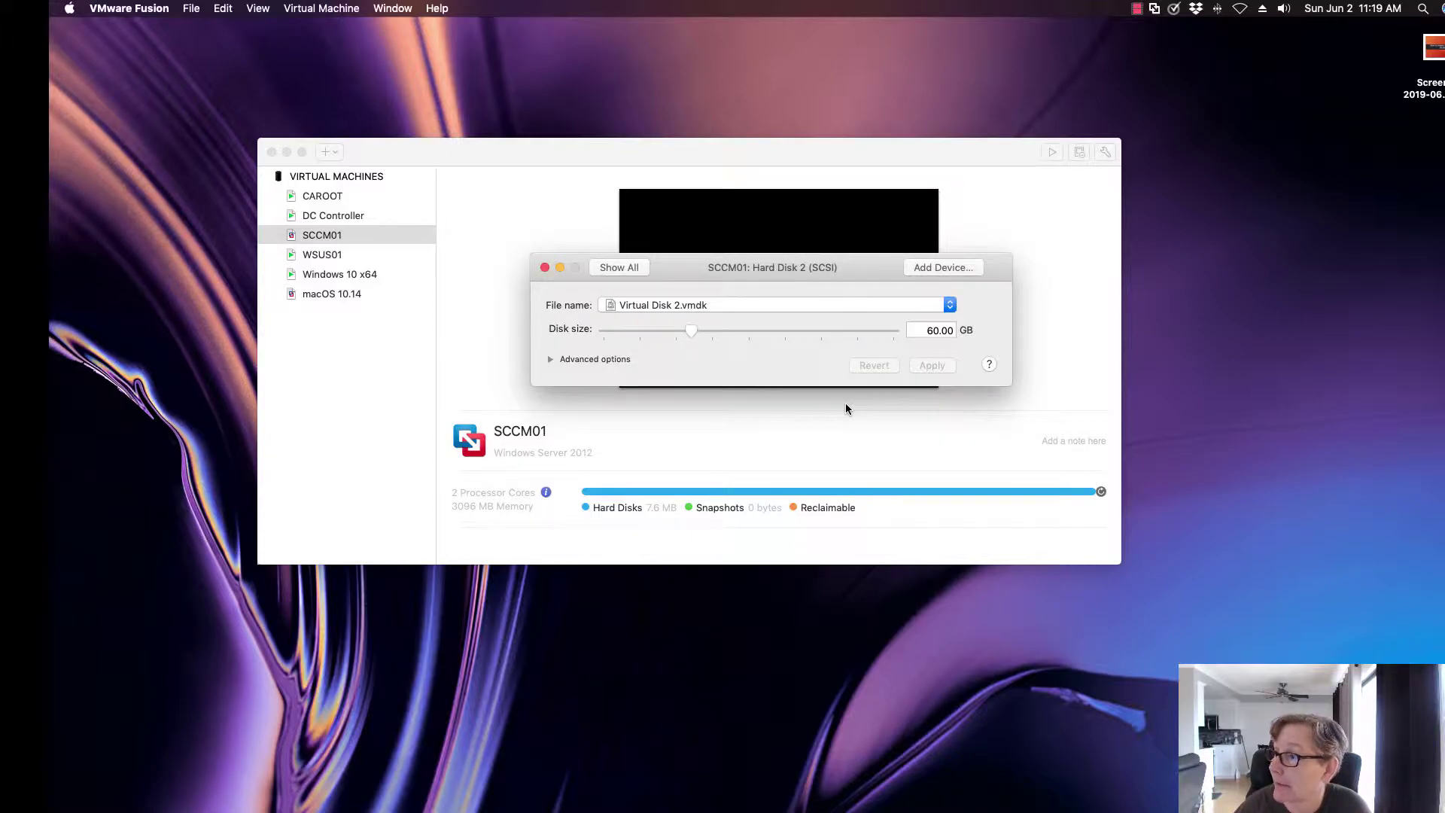
Close the Hard Disk 2 settings and dismiss the stray Finder Get Info window while SCCM01 boots.
click(545, 269)
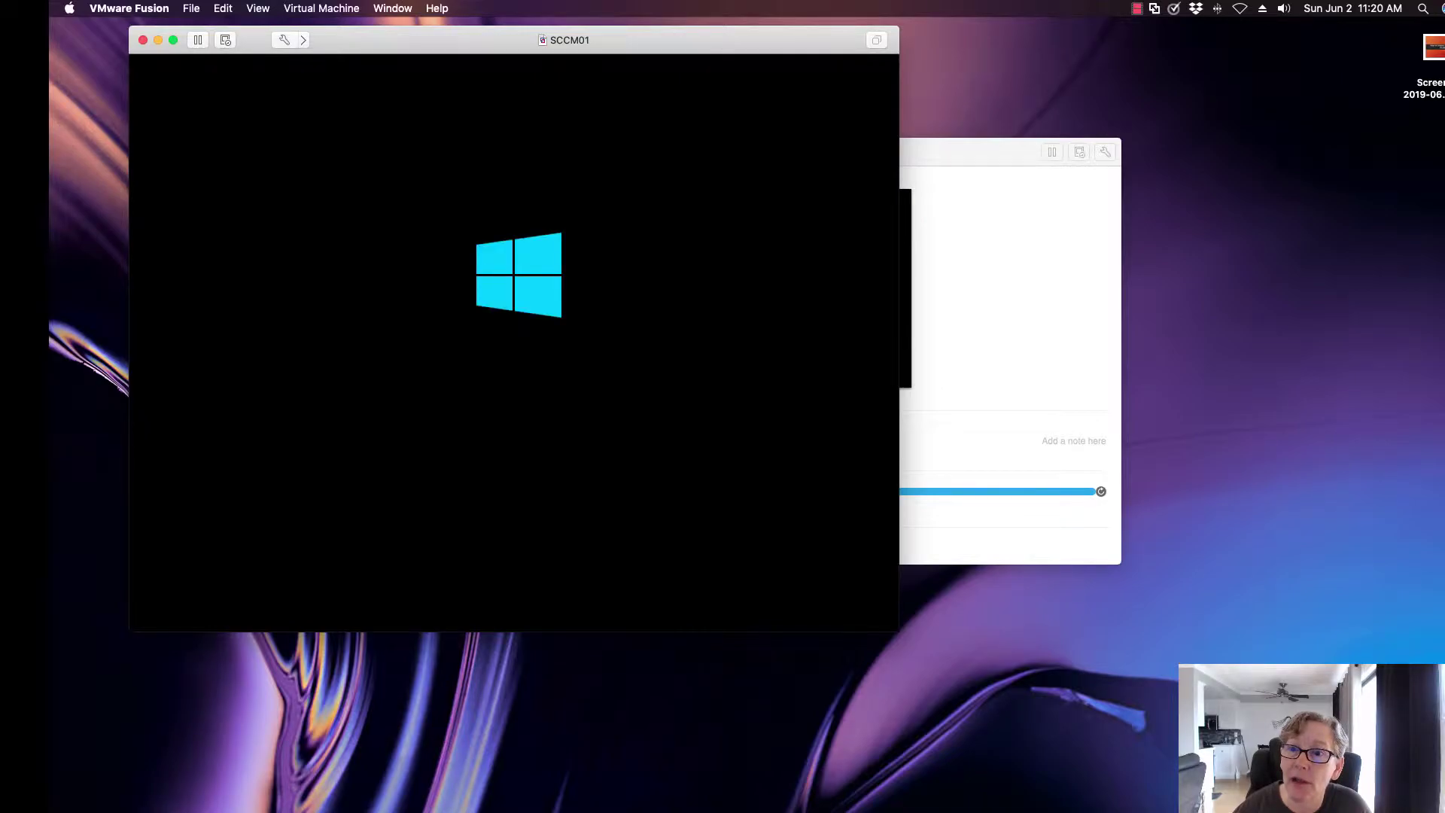
key(super+Tab)
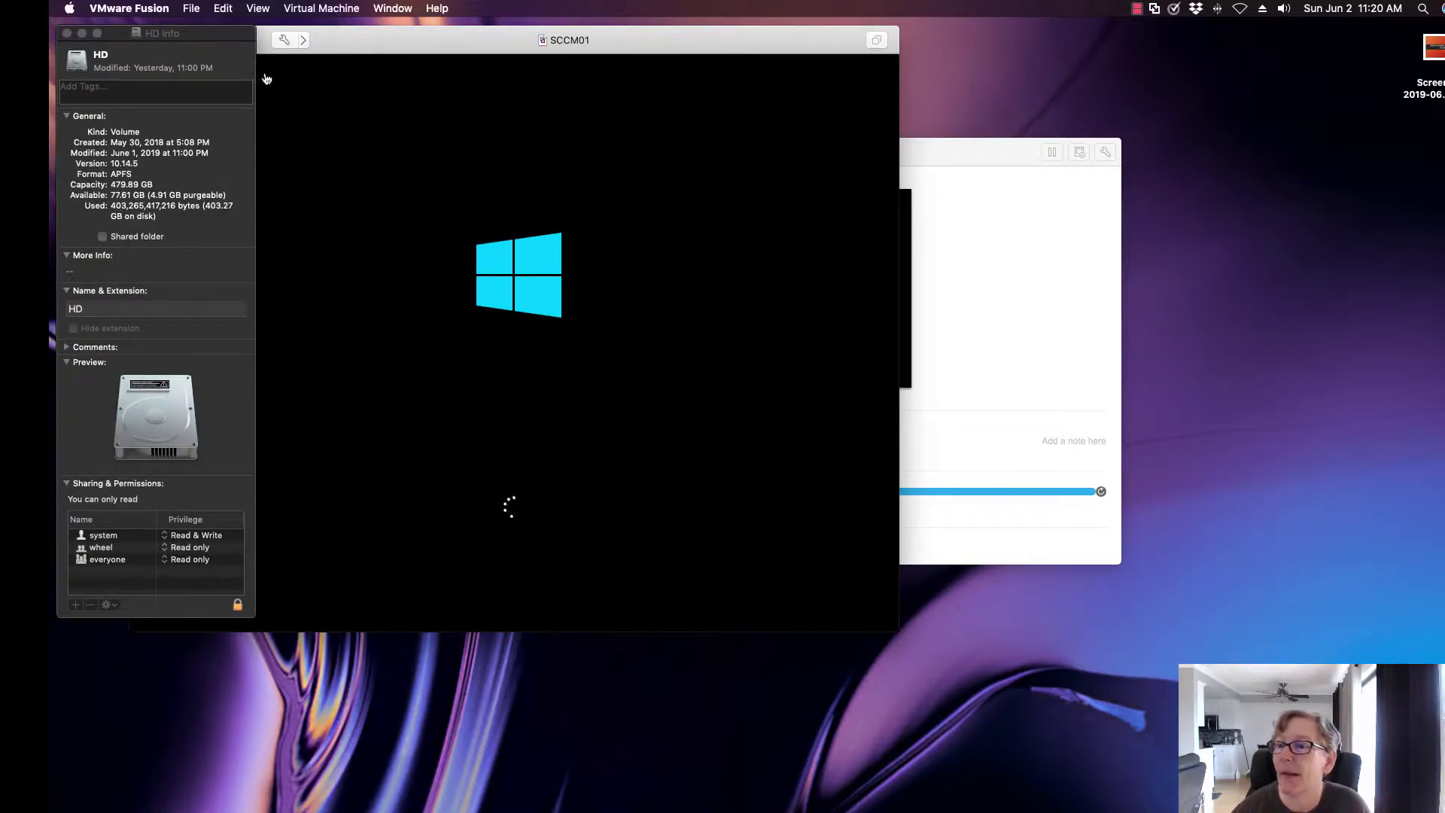
key(super+w)
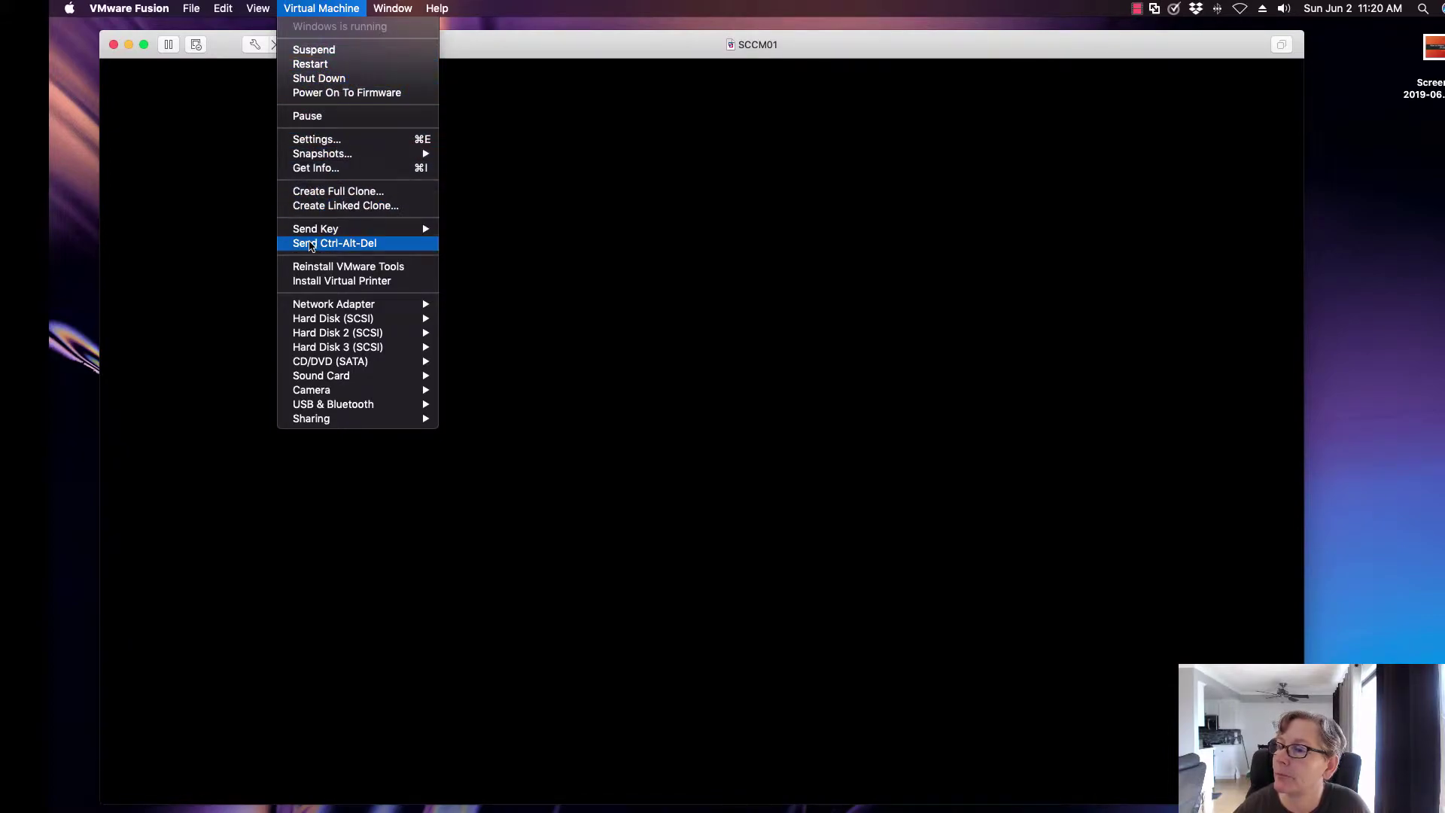
Send Ctrl-Alt-Del and sign in to SCCM01 with the administrator password.
click(331, 243)
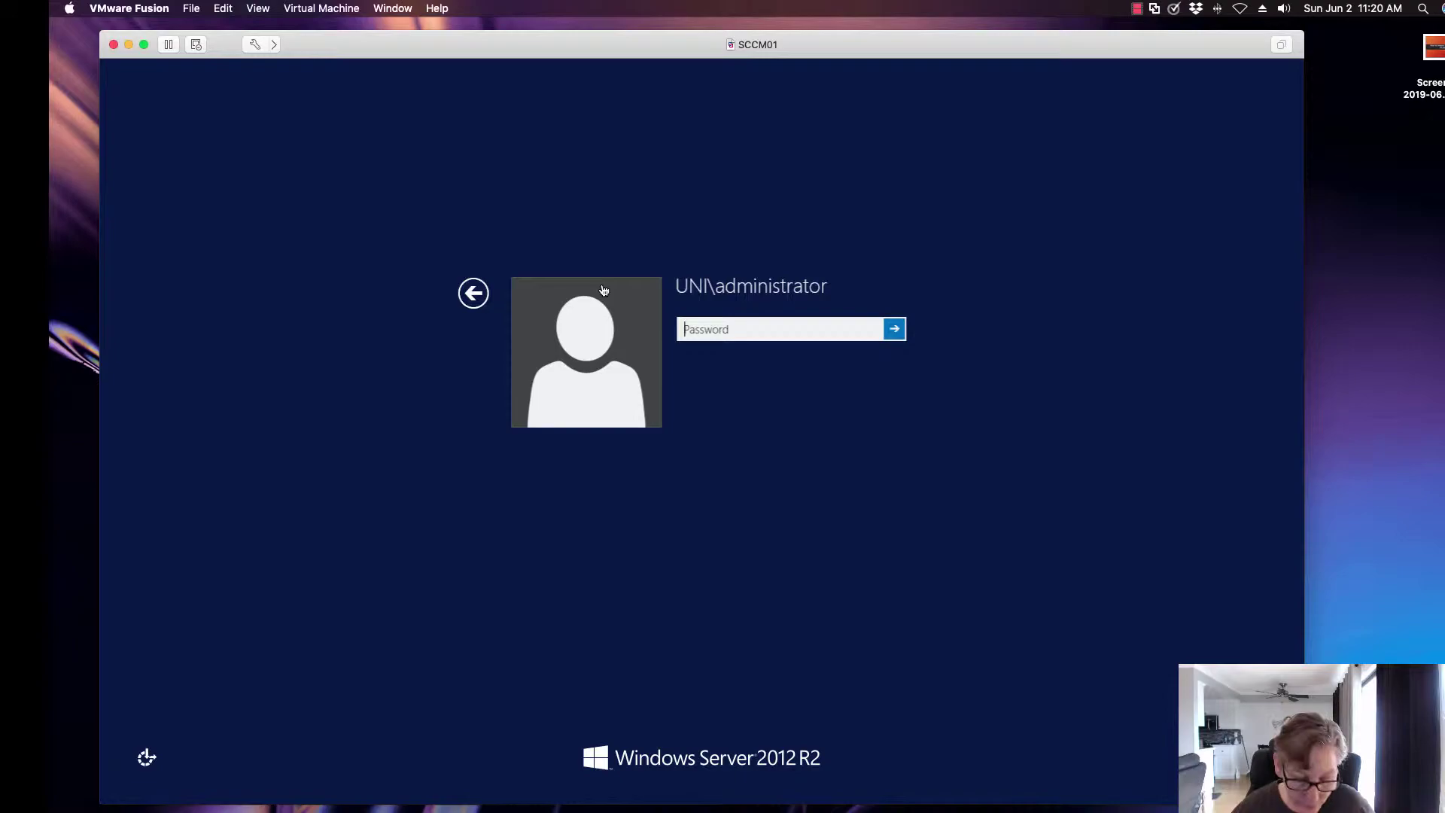
text(Pass)
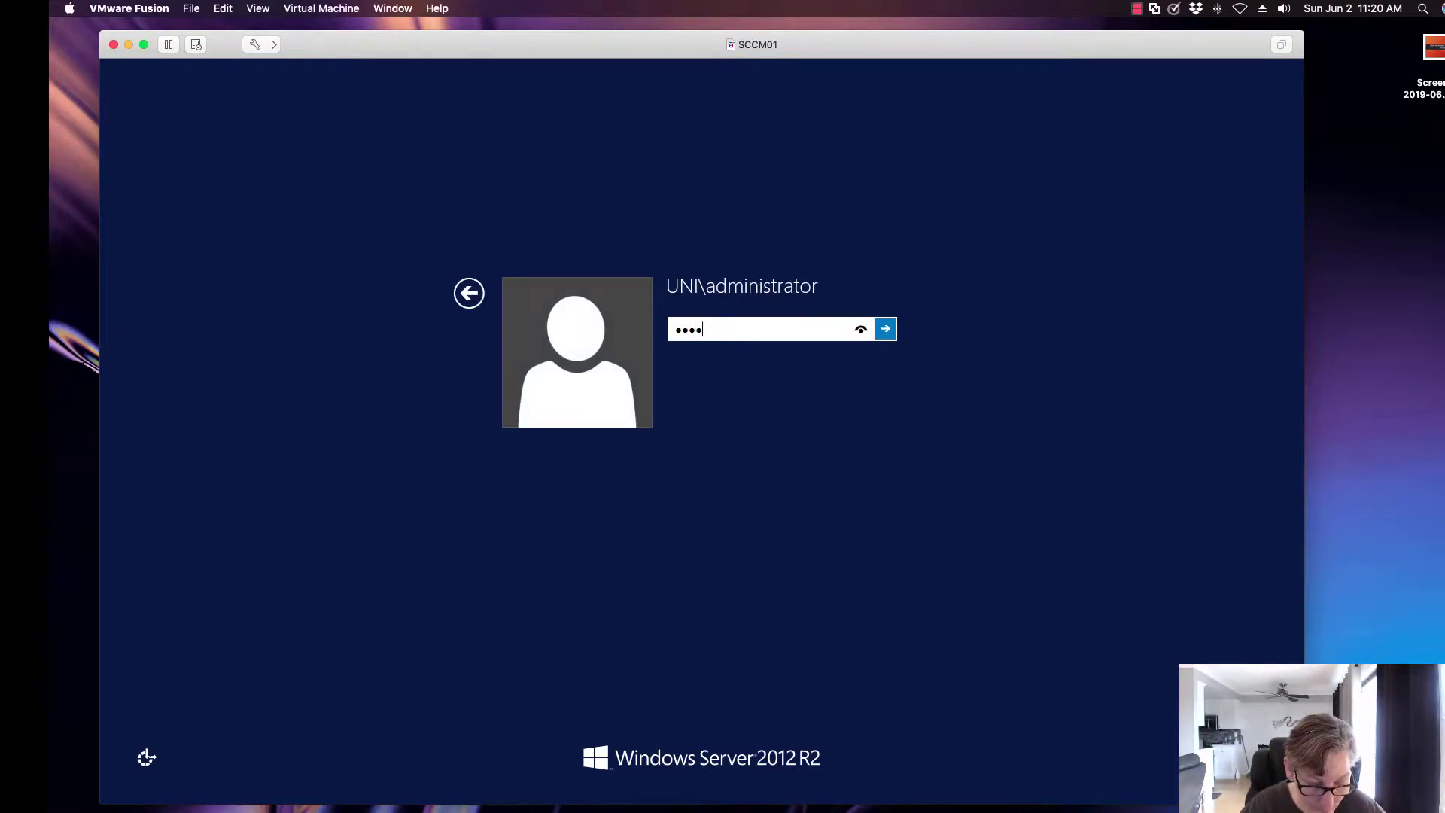
text(word)
key(Return)
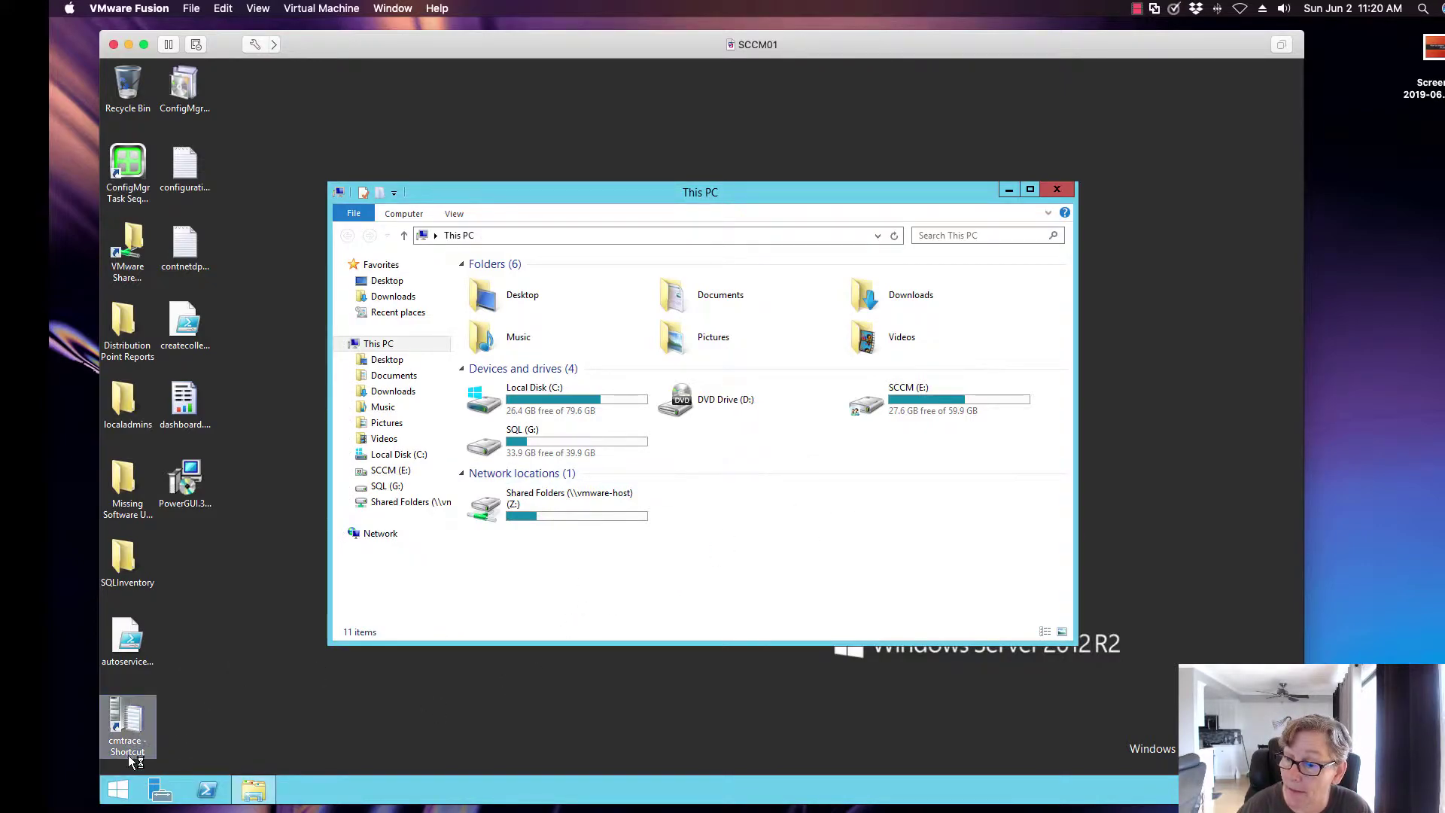
Open Disk Management and enlarge its window to show Disk 1's 60.00 GB SCCM (E:) partition.
right_click(119, 792)
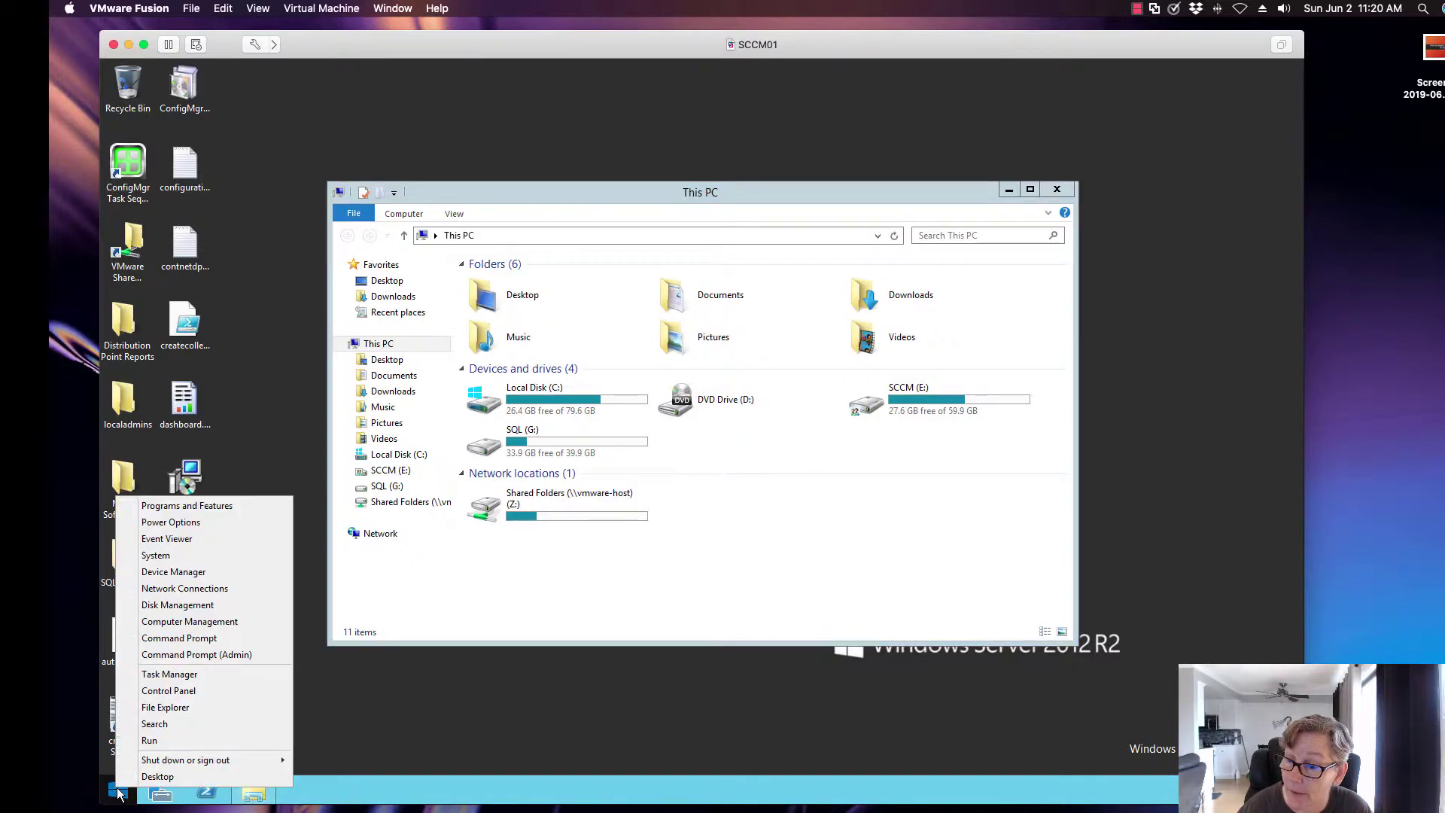
click(188, 621)
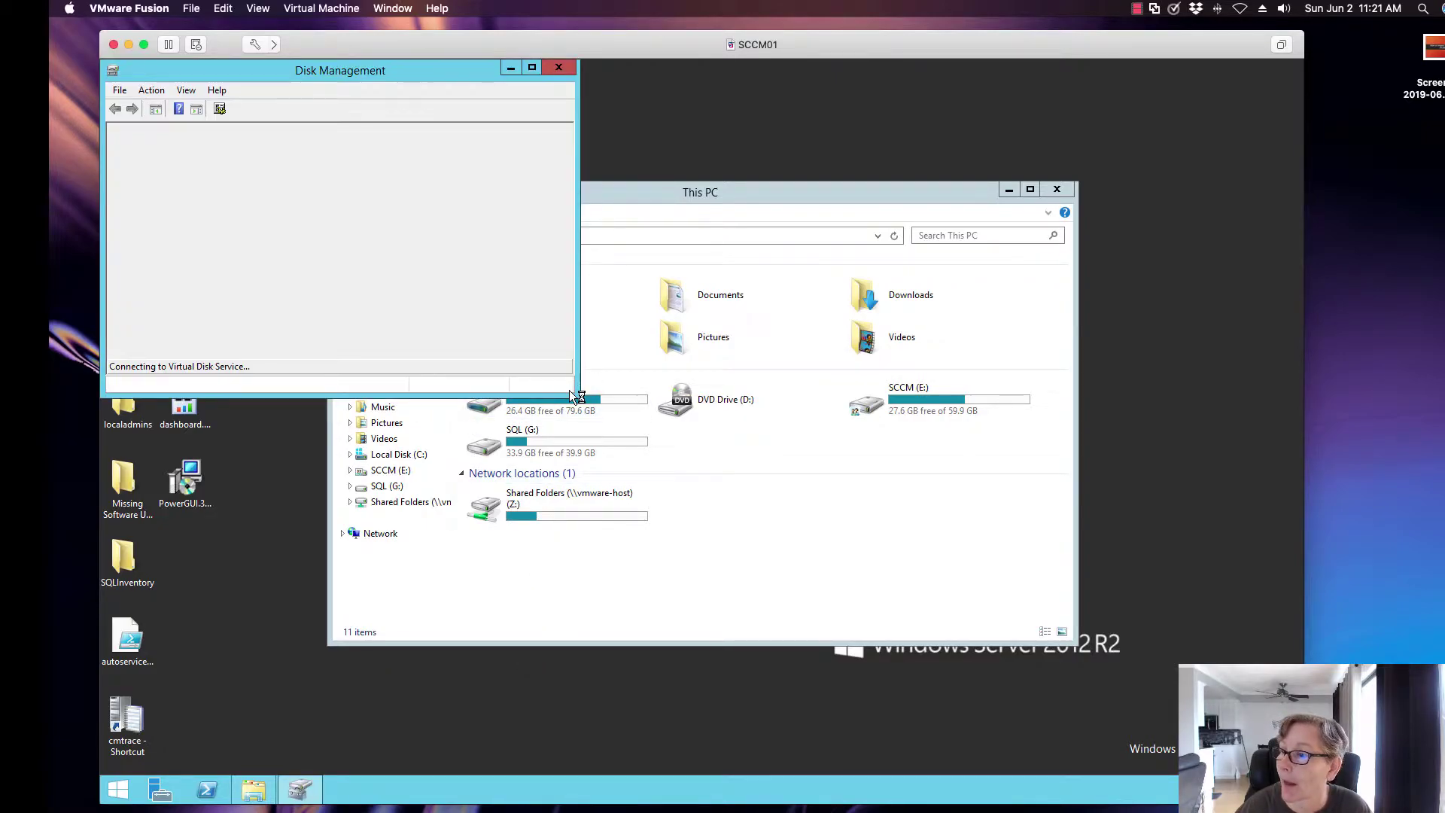
drag(579, 396, 849, 485)
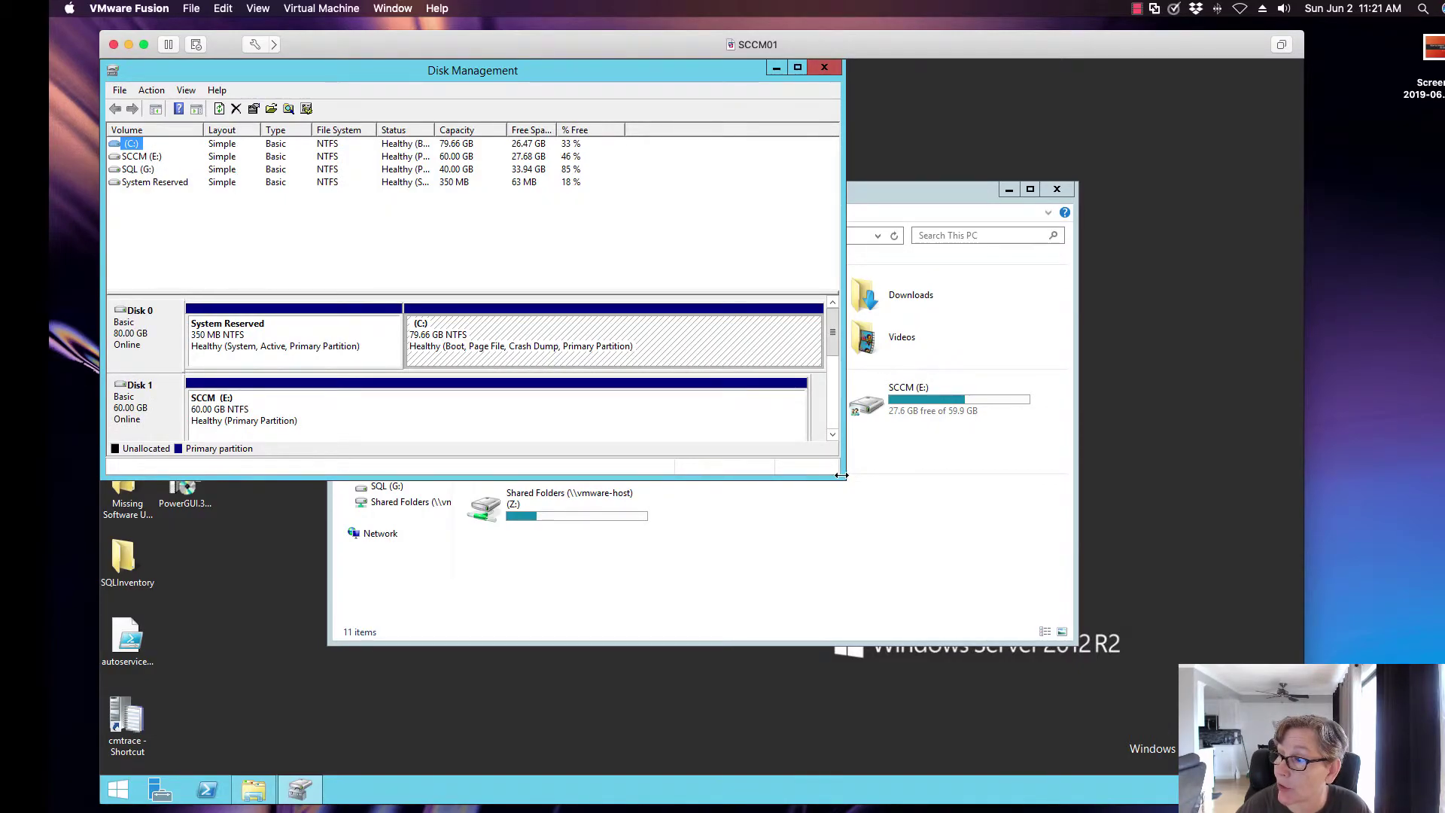
drag(872, 519, 874, 518)
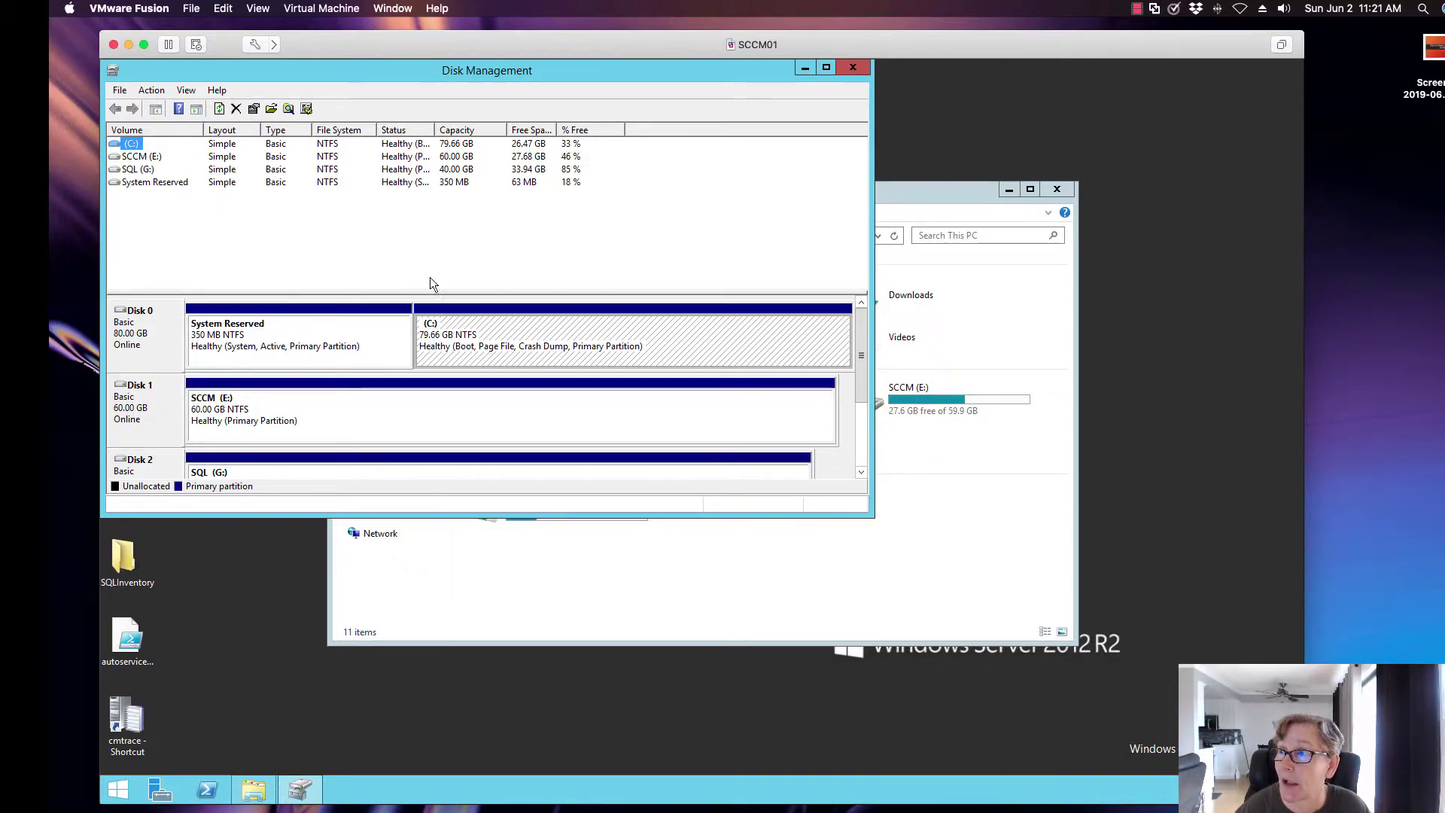
Close the Disk Management window.
click(853, 67)
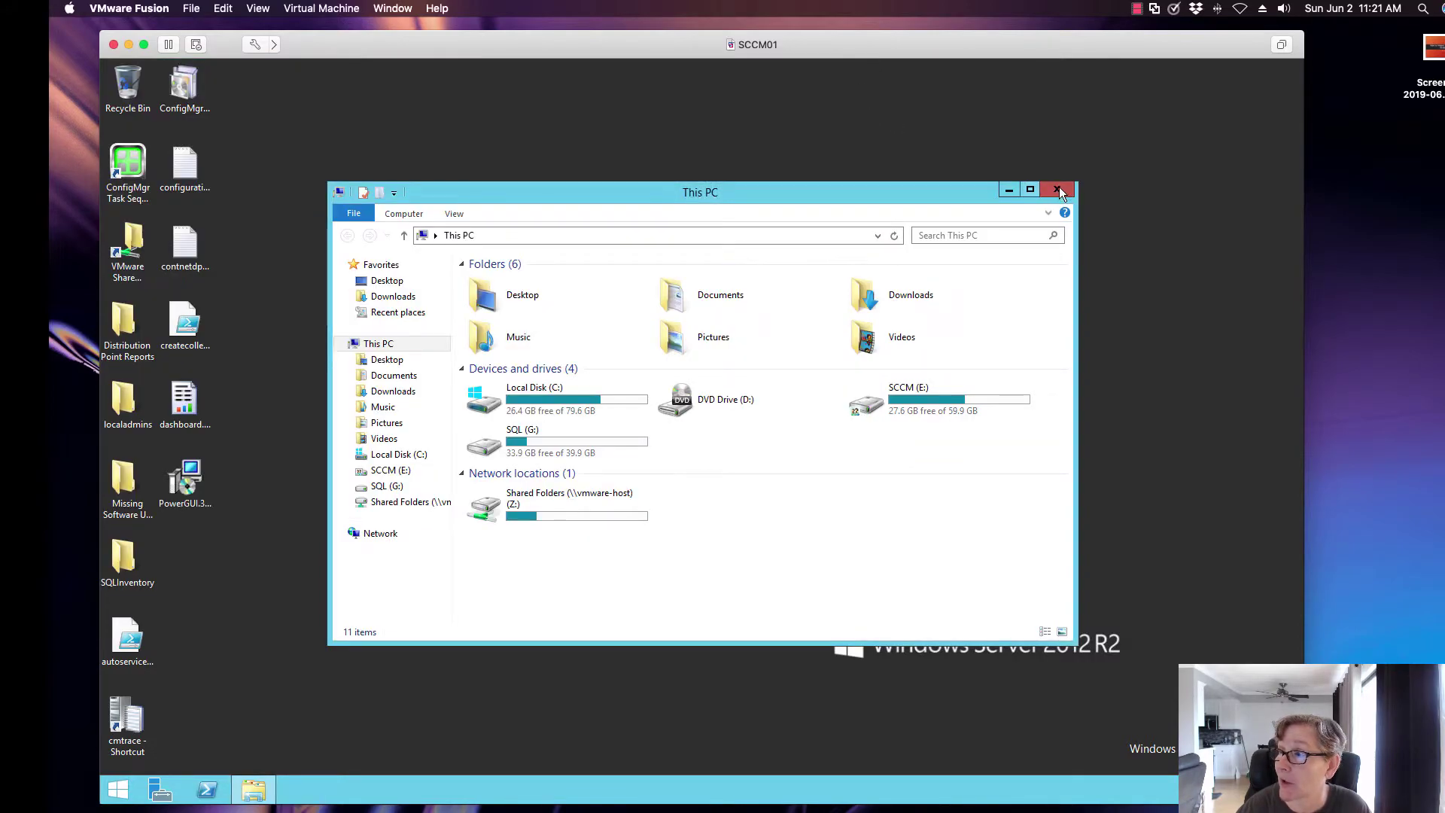